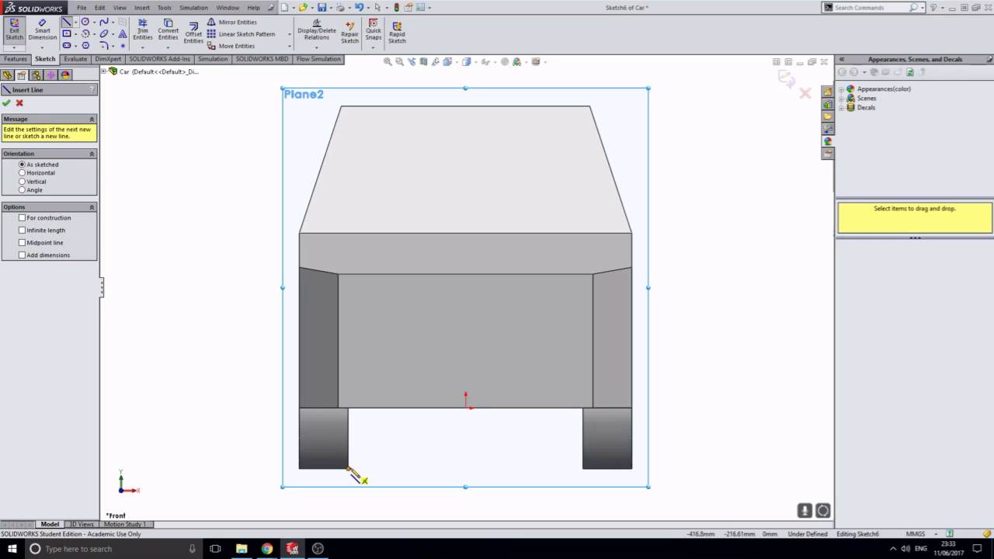
- Trace the car's front silhouette on Plane2 with connected lines around the wheels, body sides, roof and underside, and exit the sketch
click(300, 469)
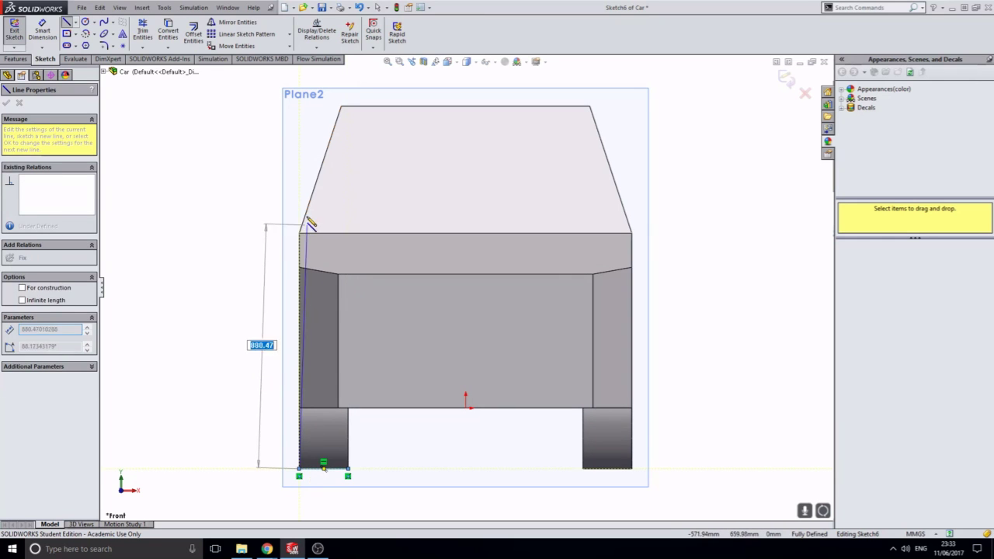
click(301, 233)
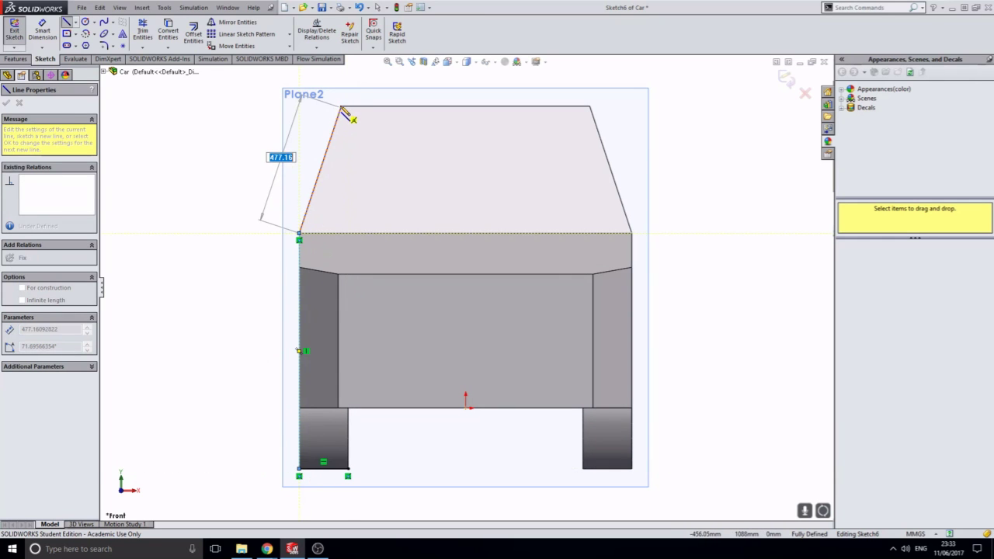
click(341, 106)
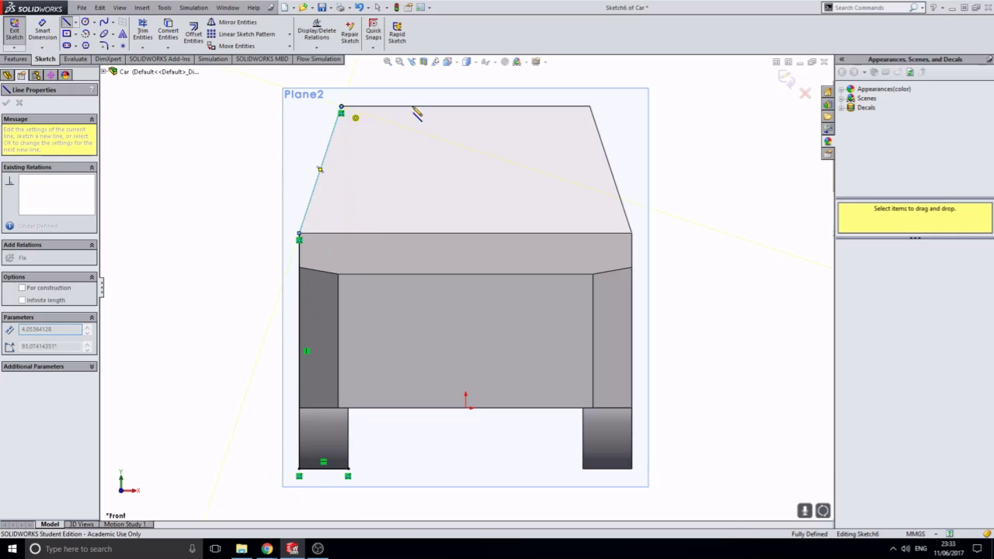
click(591, 106)
click(632, 233)
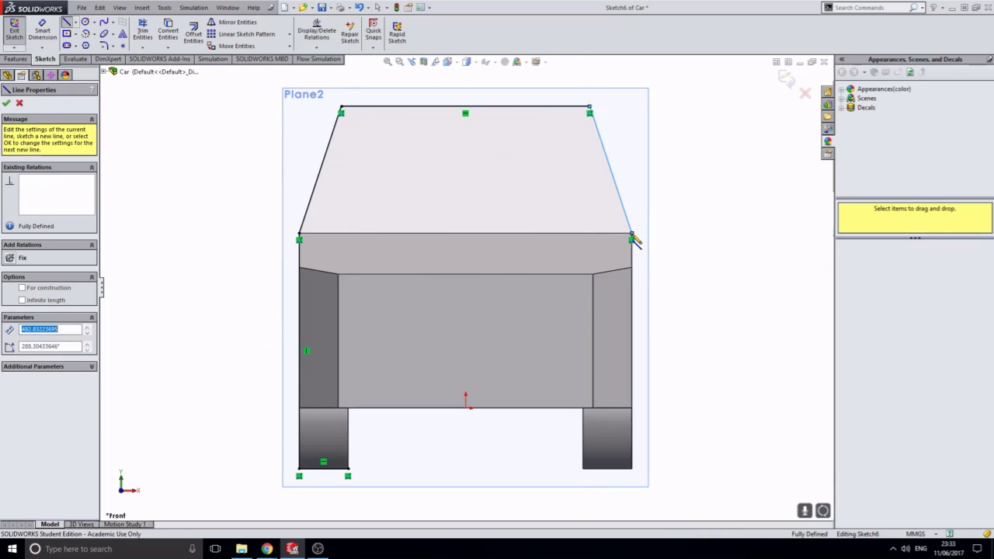
click(631, 469)
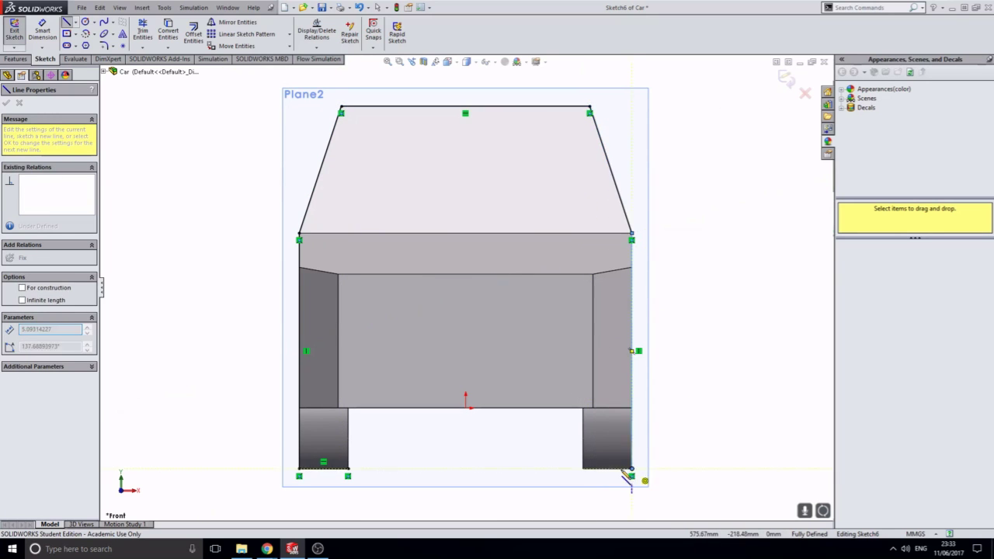
click(582, 469)
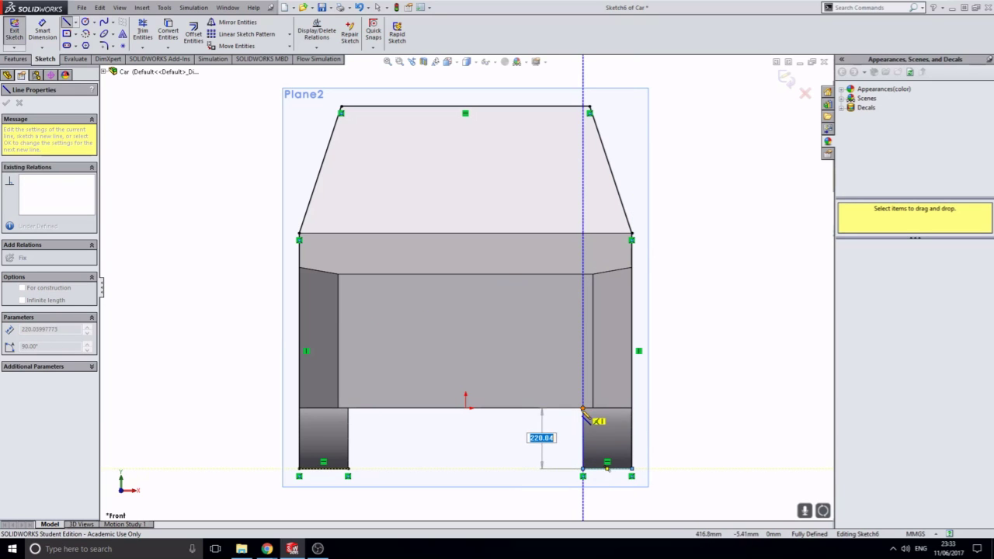
click(582, 408)
click(348, 408)
double_click(348, 475)
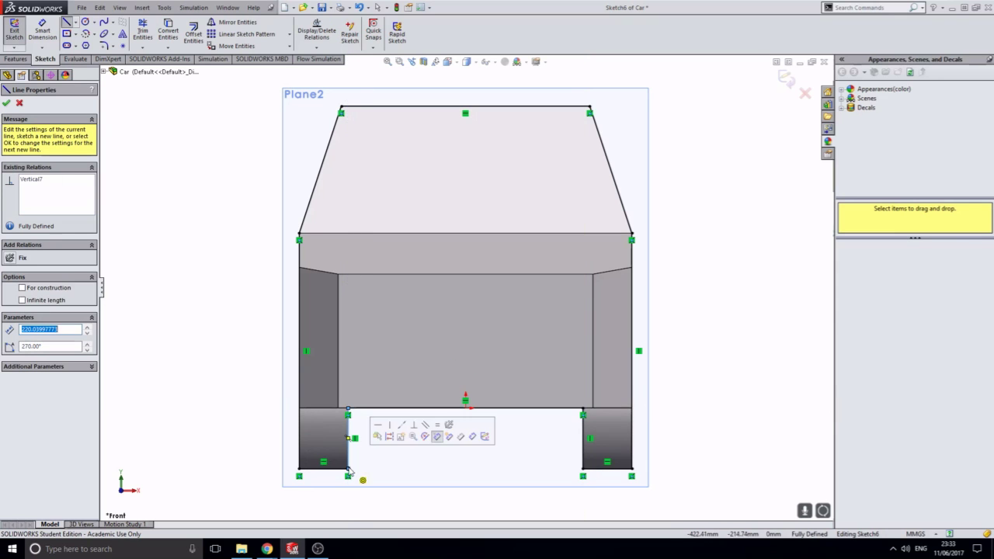
click(7, 103)
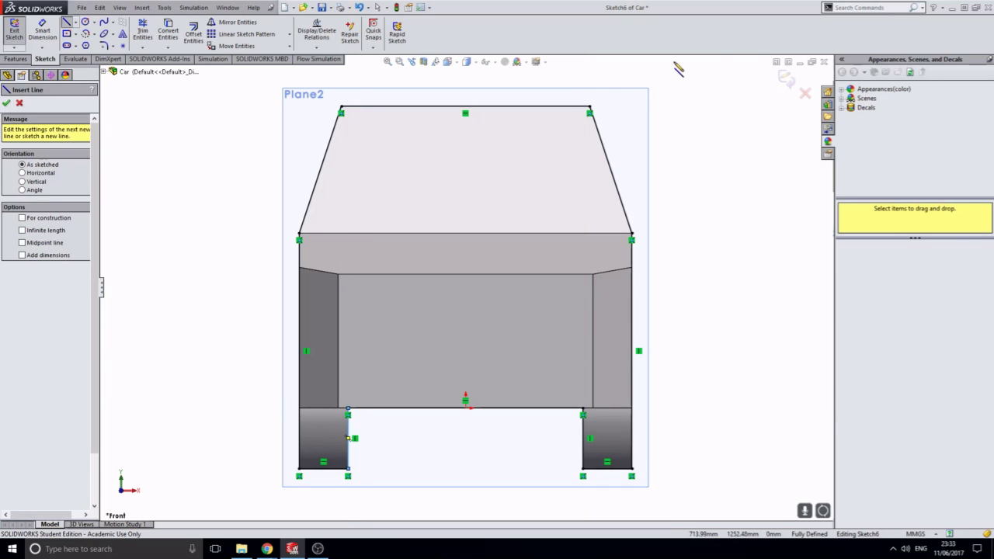
click(786, 79)
- Extrude the silhouette sketch as a 1 mm blind boss from the sketch plane
mouse_move(591, 197)
middle_down()
mouse_move(594, 177)
mouse_move(559, 186)
middle_up()
scroll(440, 235, up, 2)
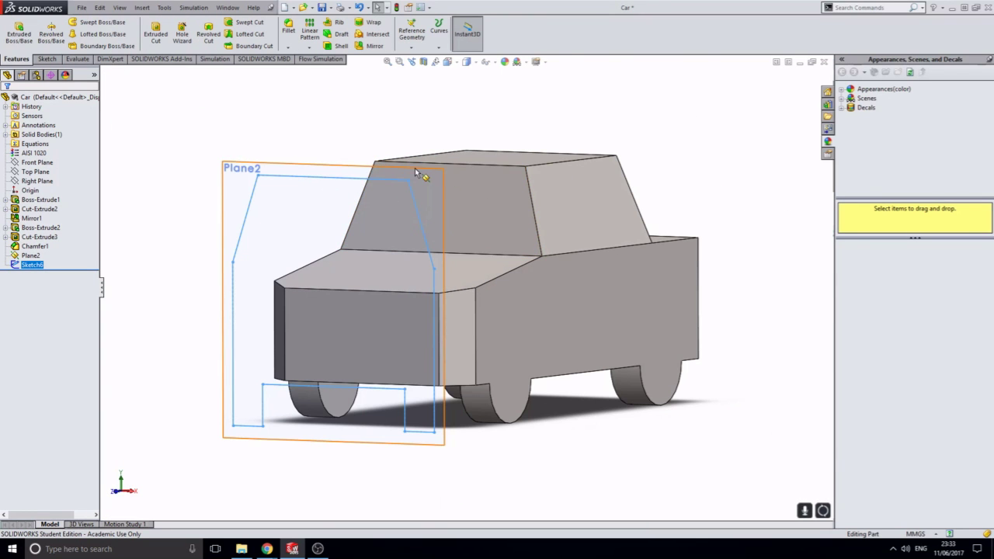
click(25, 45)
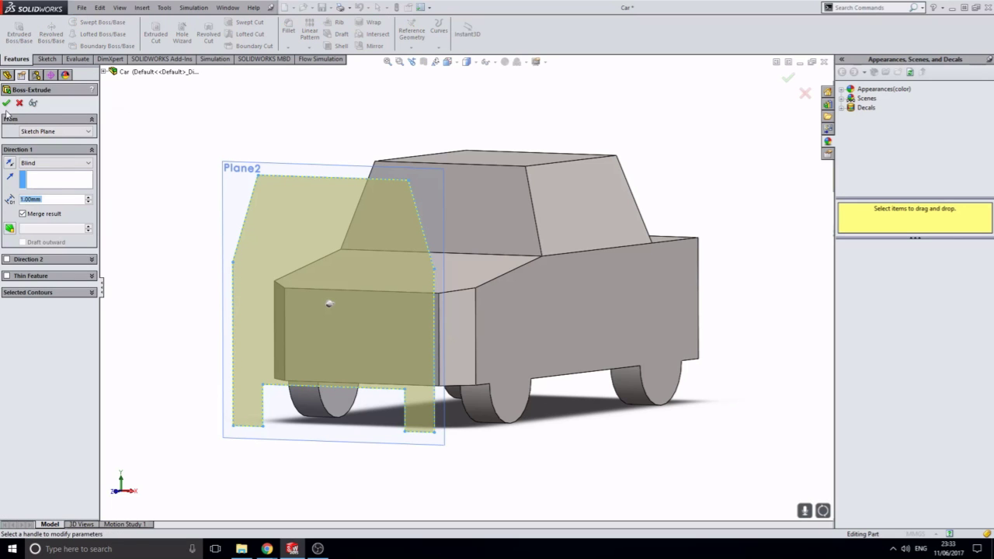
click(6, 103)
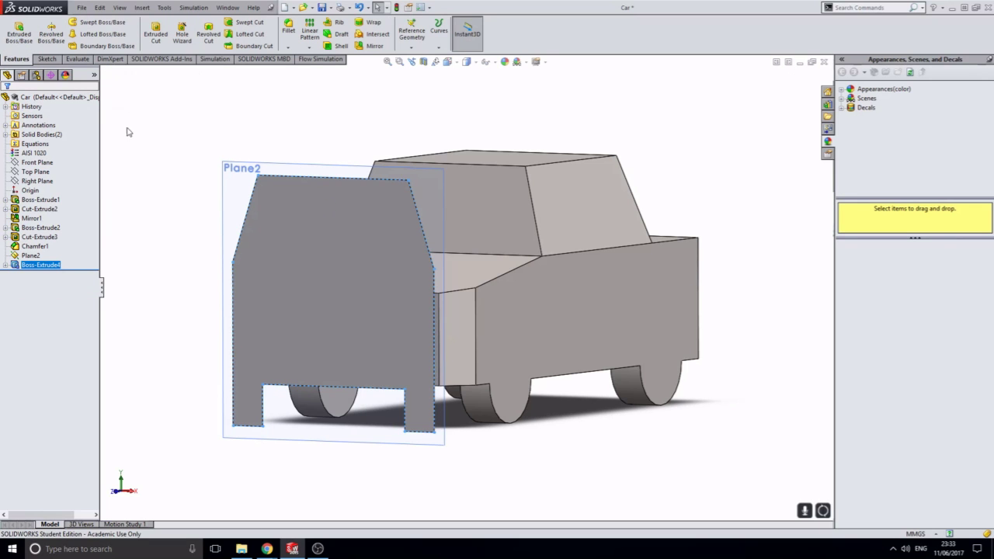
- Measure the front face of the thin silhouette plate
middle_drag(499, 258, 535, 261)
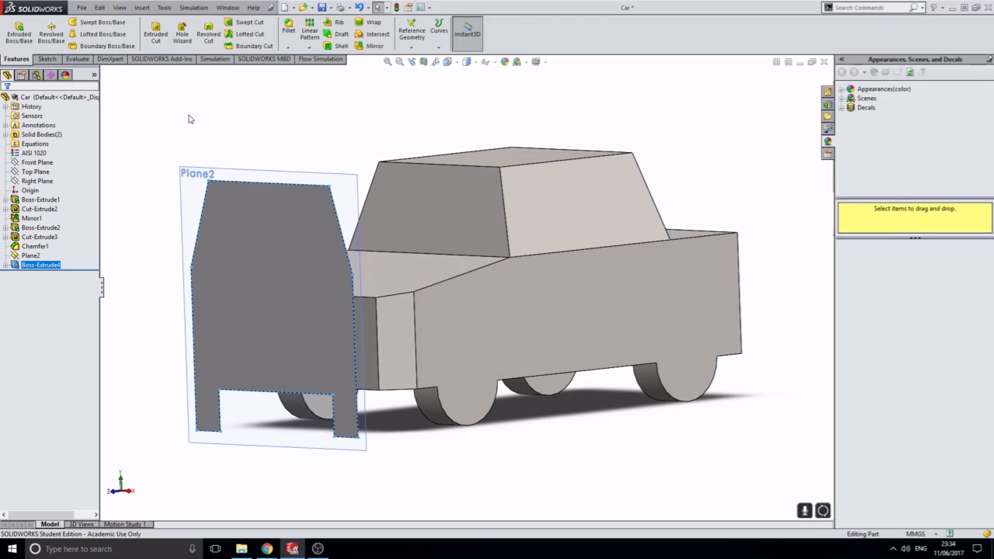
click(81, 61)
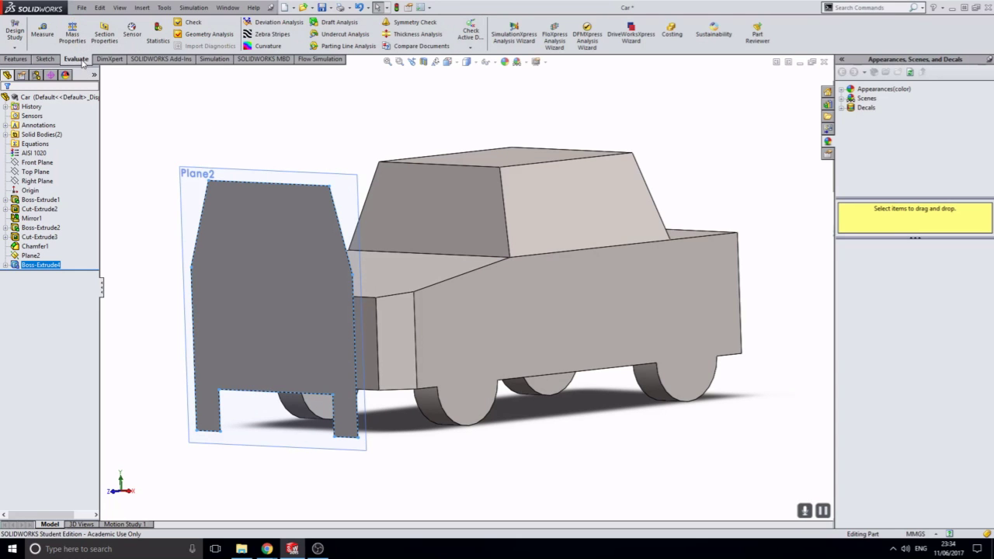
click(43, 35)
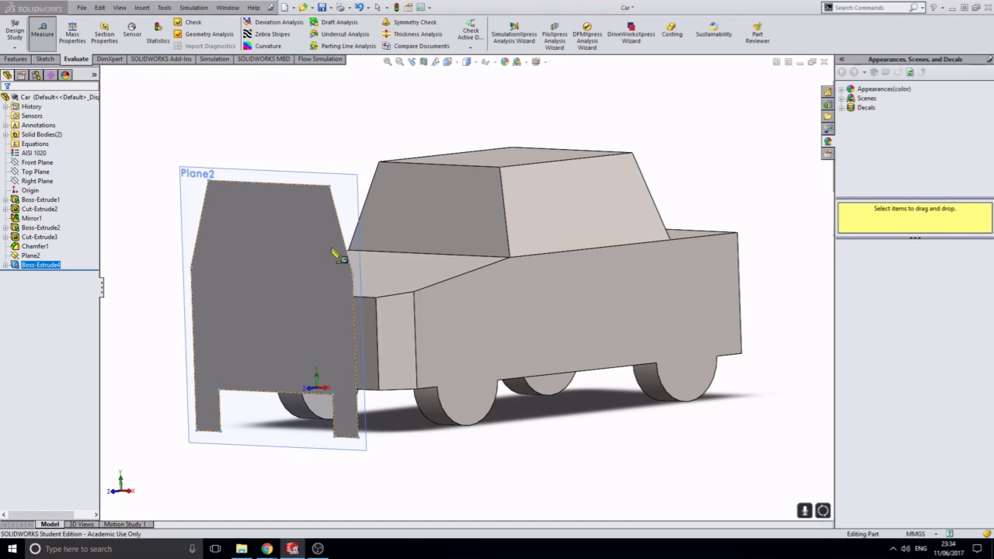
click(269, 267)
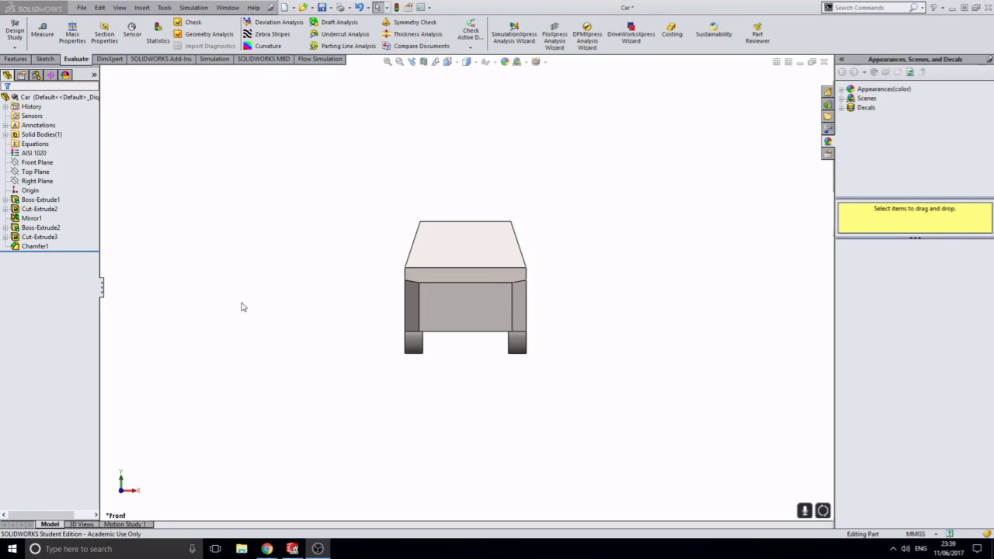
- Sketch a center rectangle about 3613 by 2750 mm on the Front Plane, centred on the car just below the windscreen and enclosing it
middle_drag(588, 296, 460, 266)
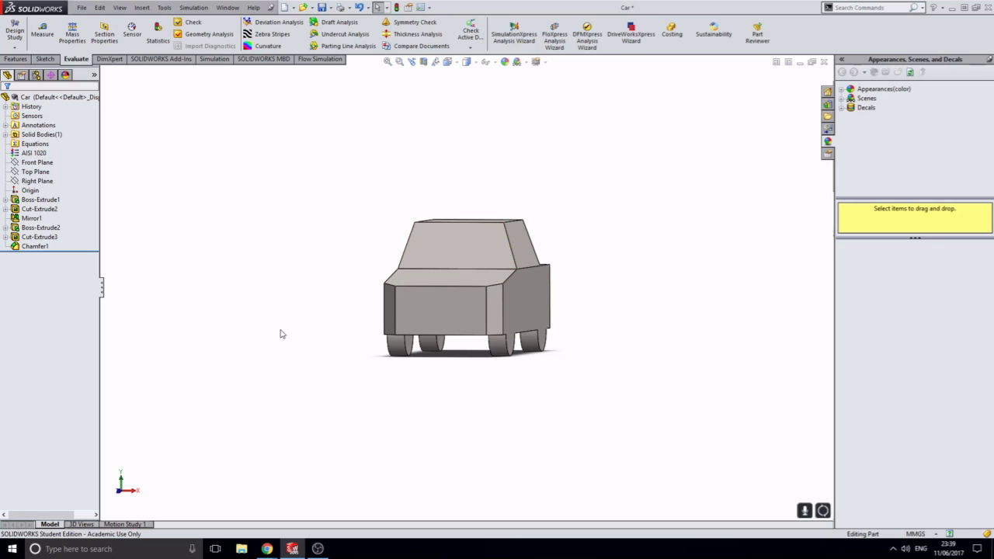
click(36, 162)
click(57, 148)
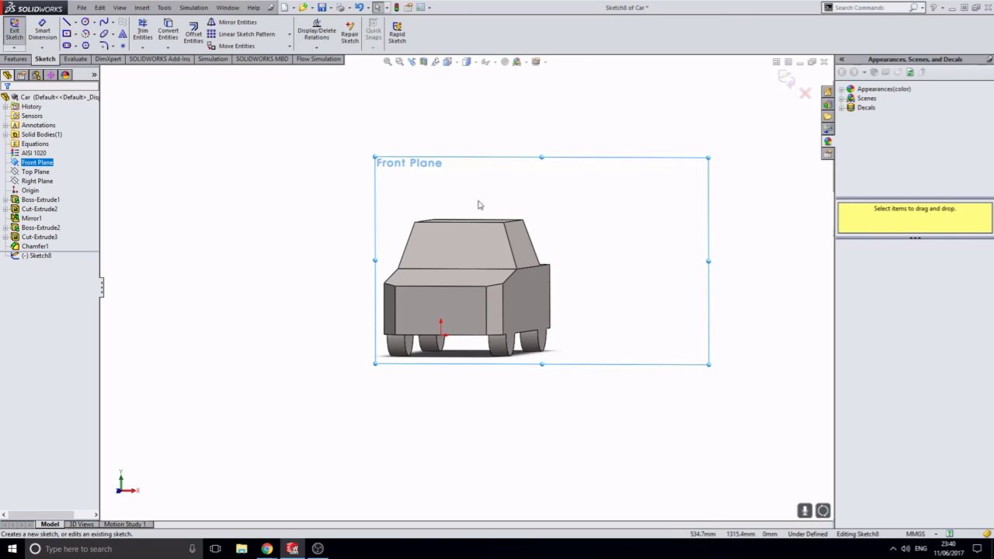
key(space)
click(442, 348)
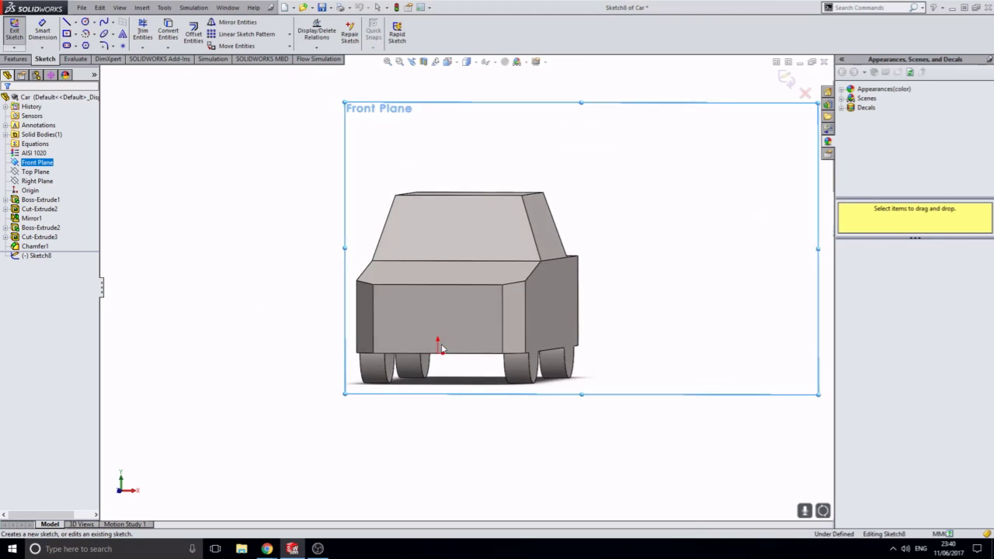
scroll(492, 329, down, 5)
scroll(462, 275, up, 3)
scroll(454, 246, up, 7)
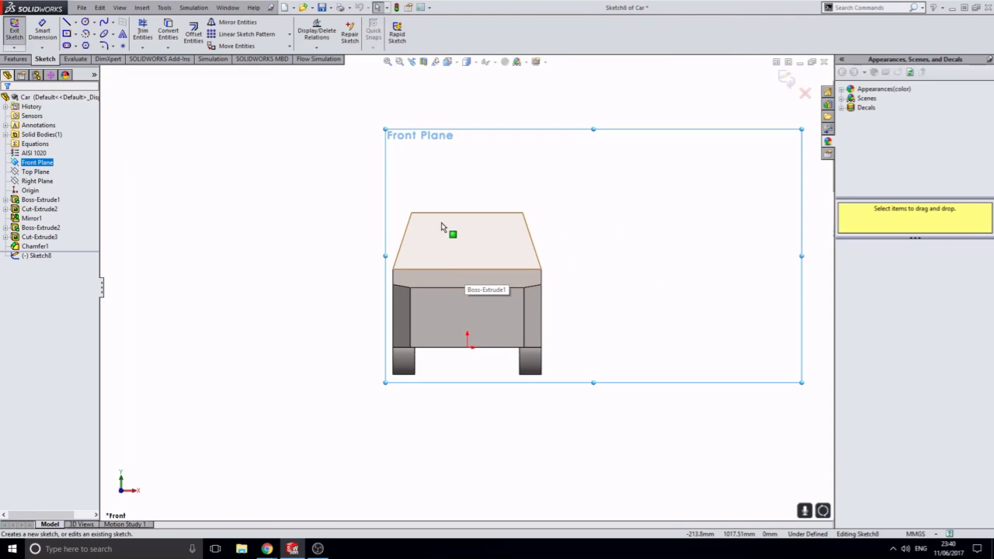
click(67, 35)
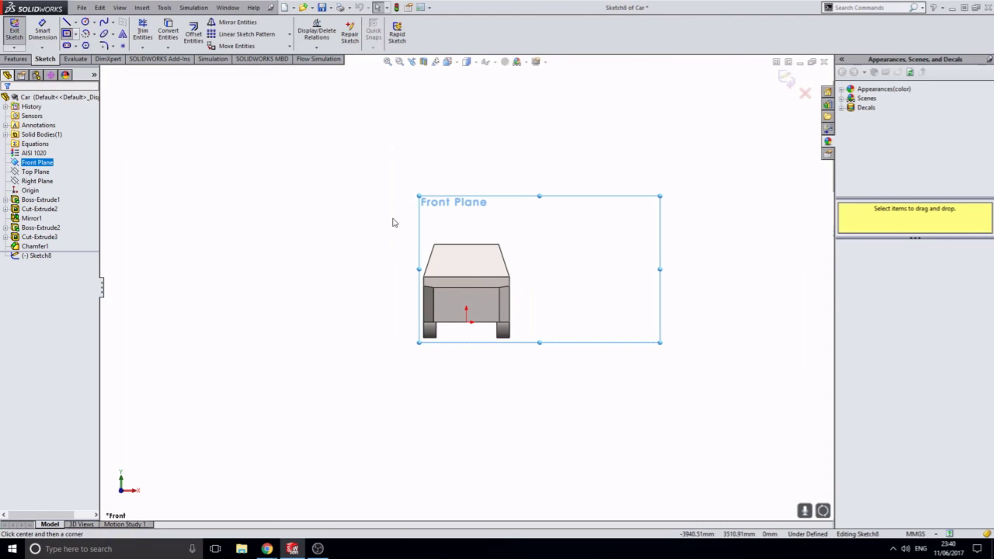
click(466, 277)
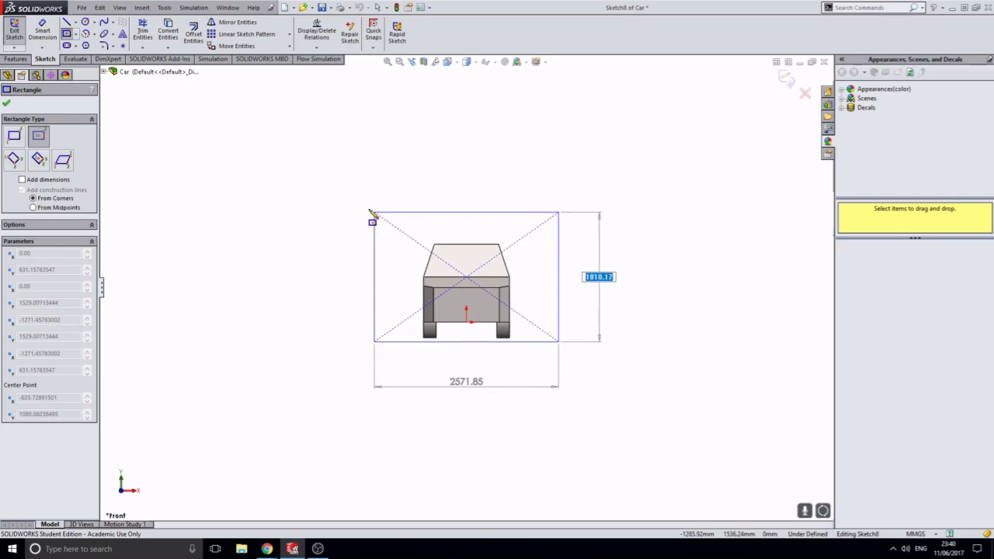
click(338, 179)
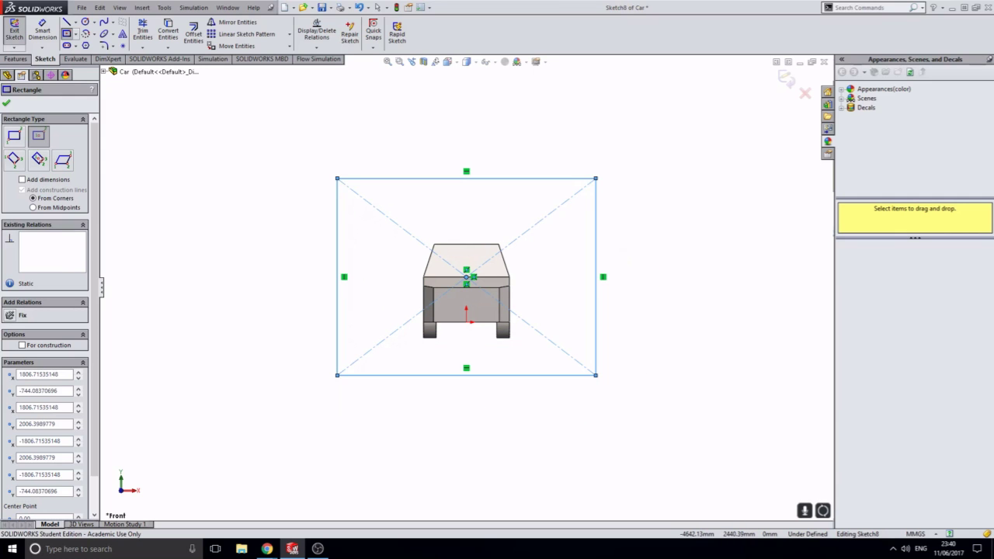
click(7, 104)
- Dimension the rectangle's width to 3000 mm
click(42, 31)
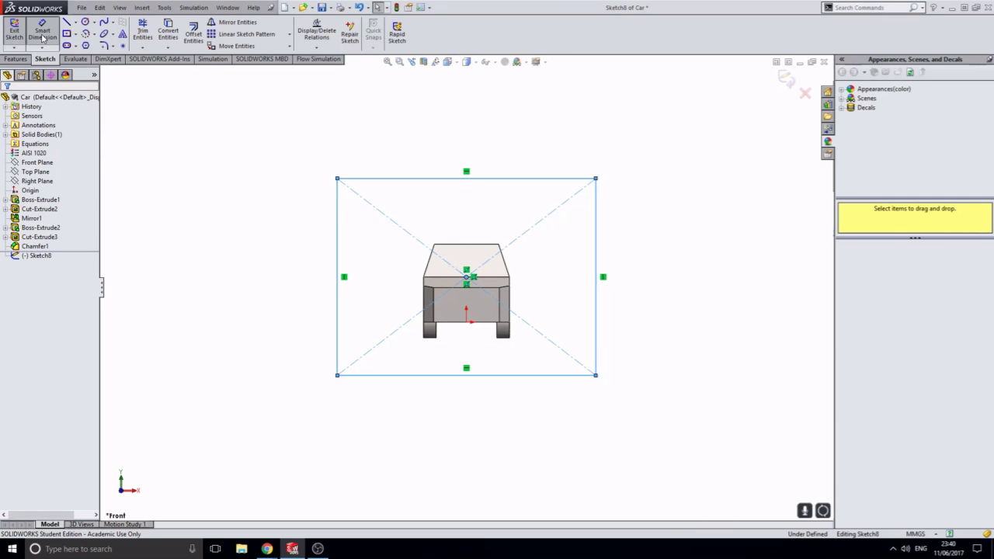
click(458, 184)
click(463, 156)
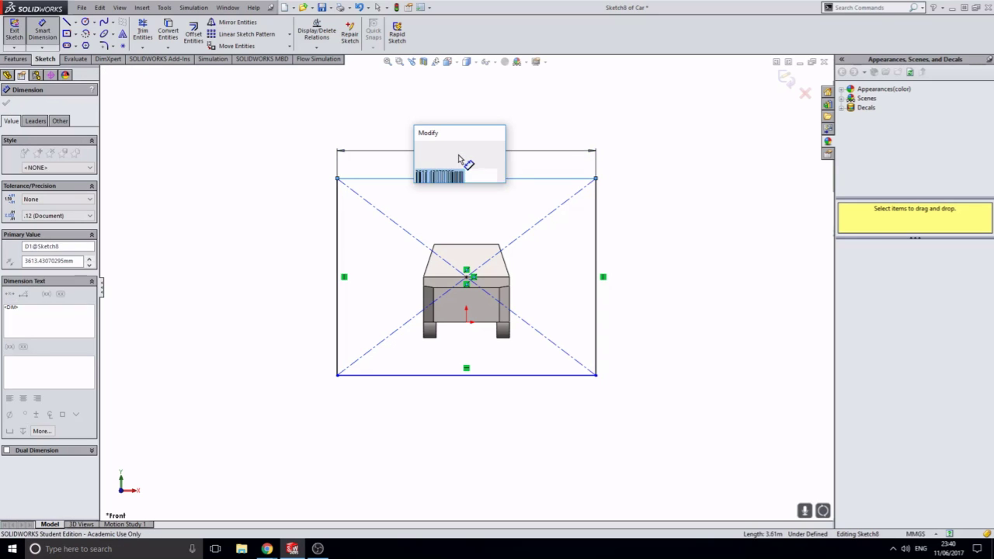
text(3000)
key(Return)
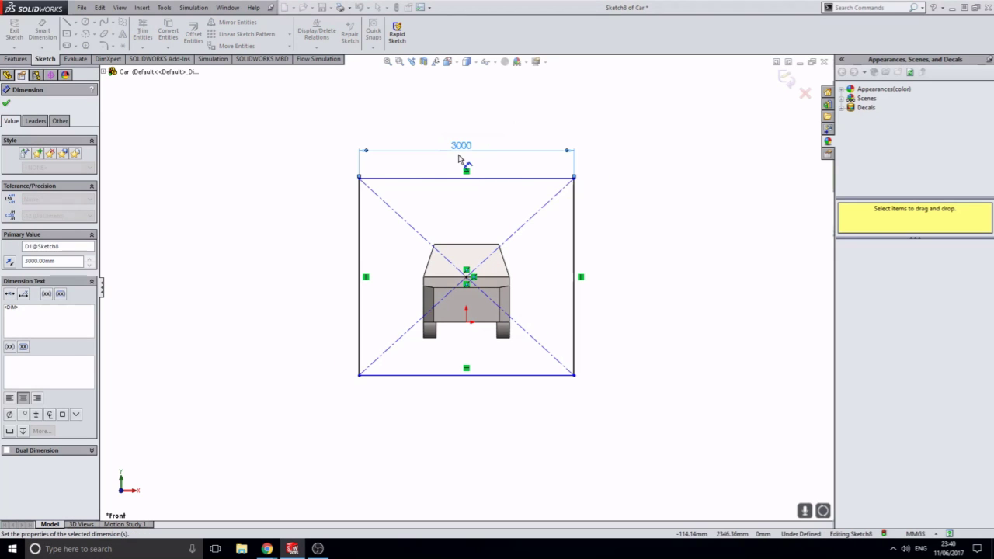
- Dimension the rectangle's height to 2500 mm and exit the sketch
click(575, 321)
click(617, 320)
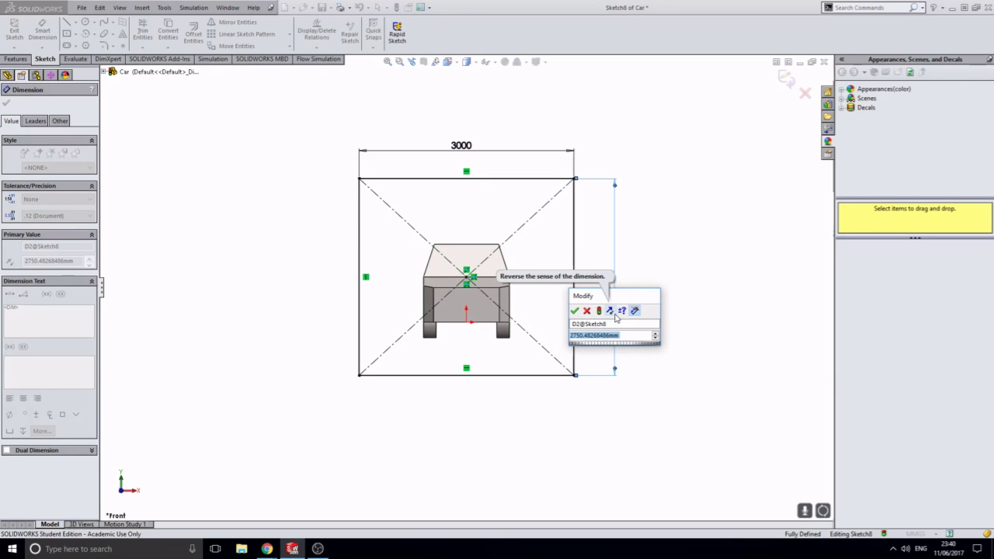
text(2500)
key(Return)
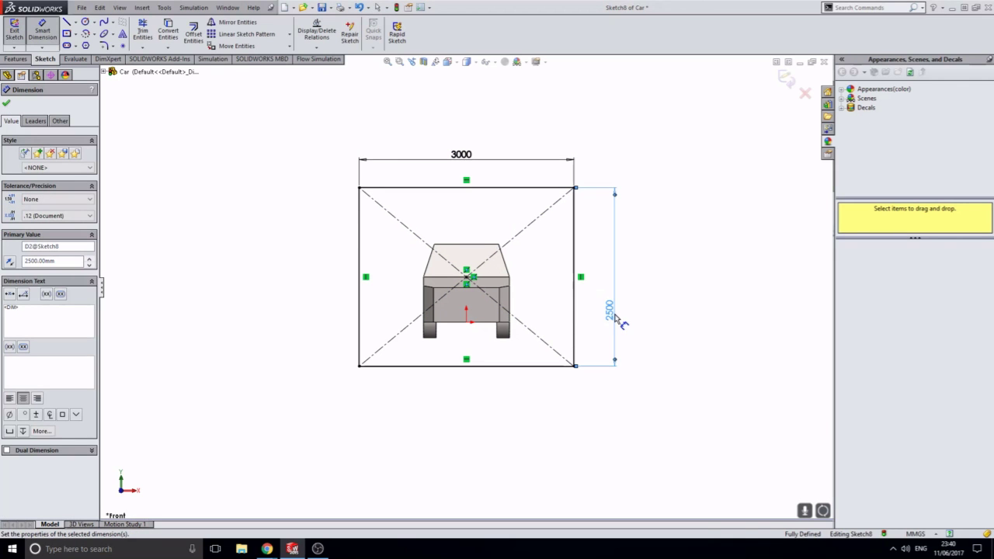
click(7, 106)
click(795, 62)
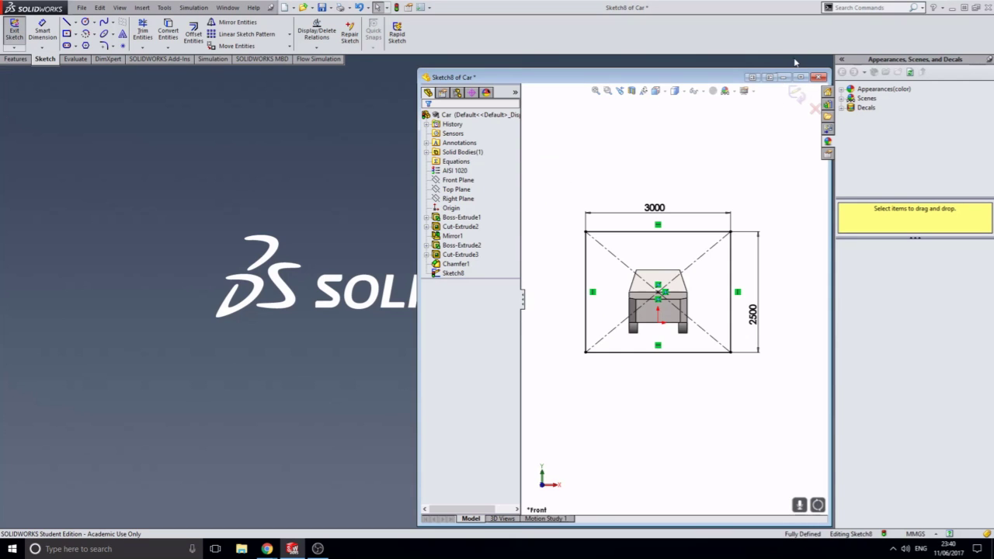
click(800, 77)
click(787, 82)
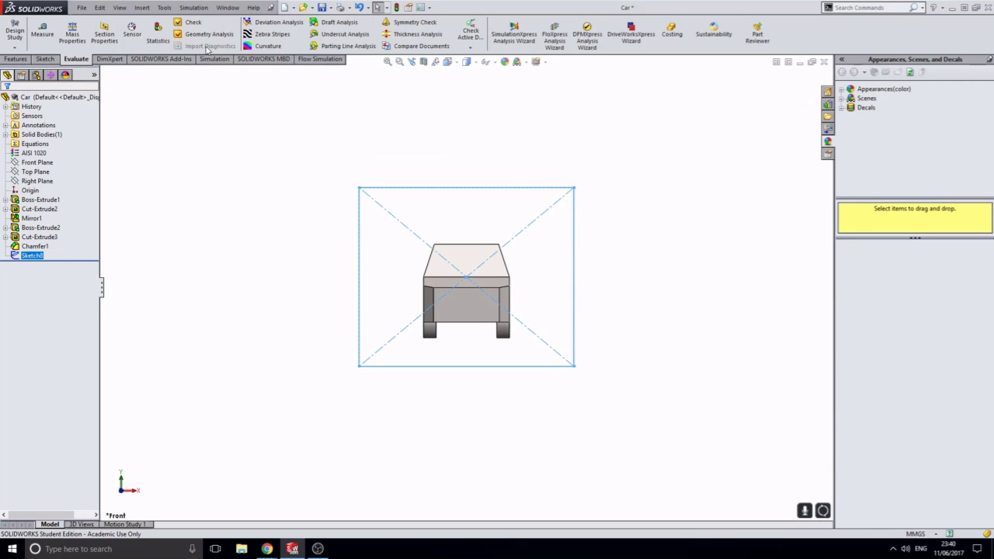
- Set up a boss extrusion of the rectangle with Merge result off and a blind depth of 300 mm in front of the car
click(16, 59)
click(19, 32)
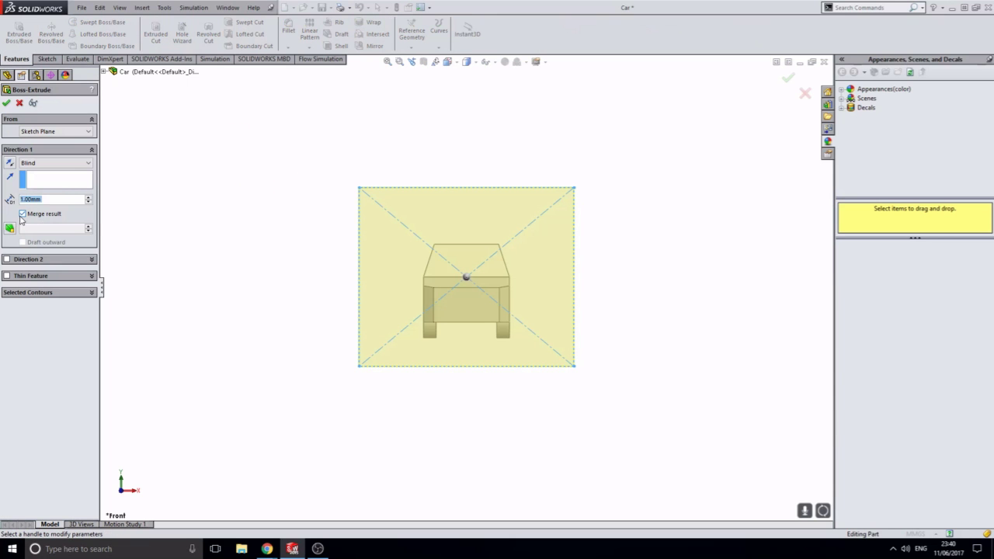
click(23, 213)
middle_drag(373, 291, 180, 263)
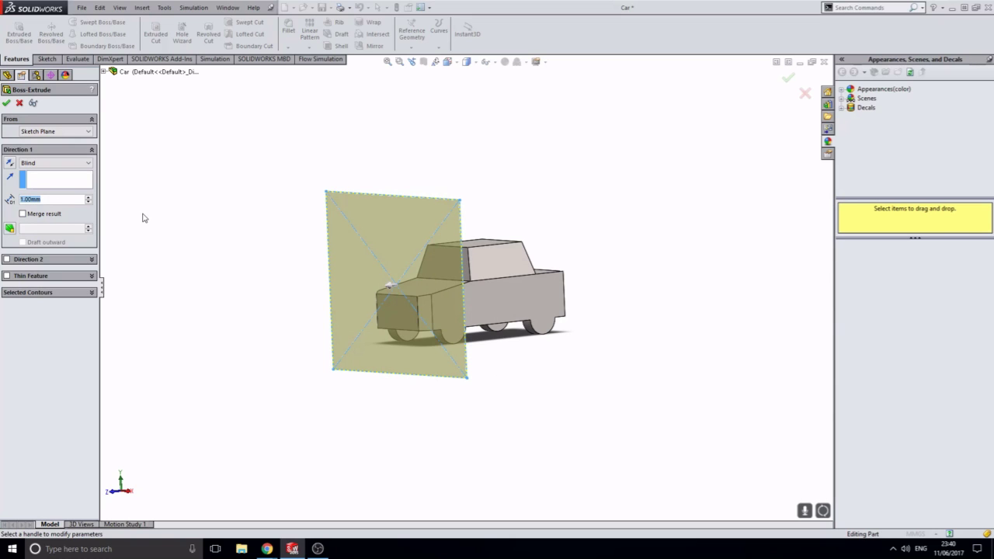
text(300)
key(Return)
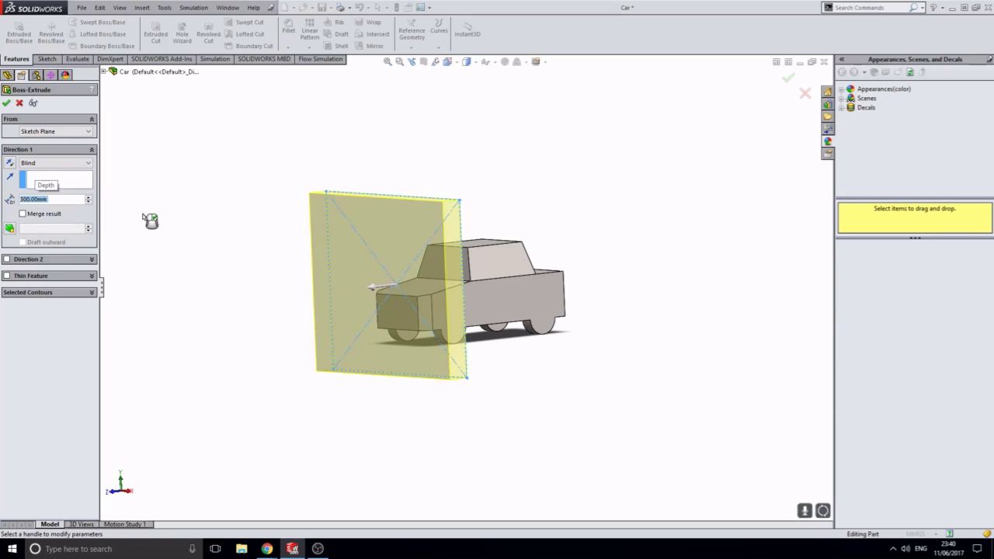
- Enable the extrusion's second direction and set its blind depth to 4000 mm, enclosing the car
click(8, 260)
click(59, 289)
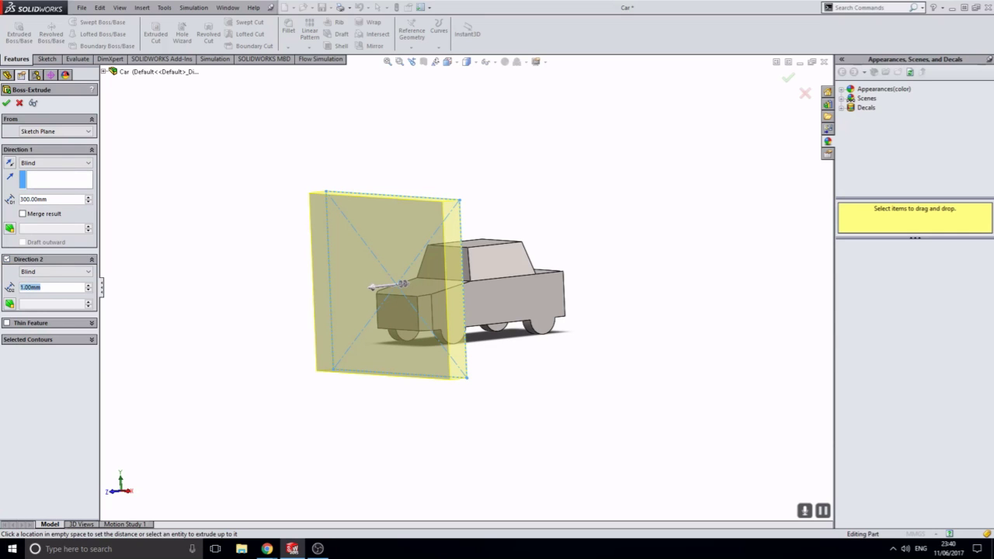
text(5)
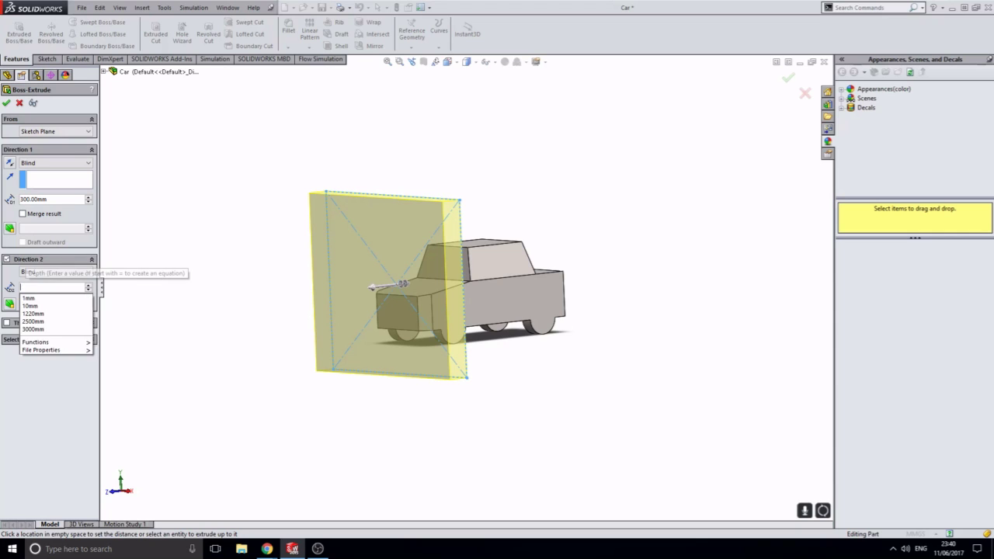
text(000)
key(Return)
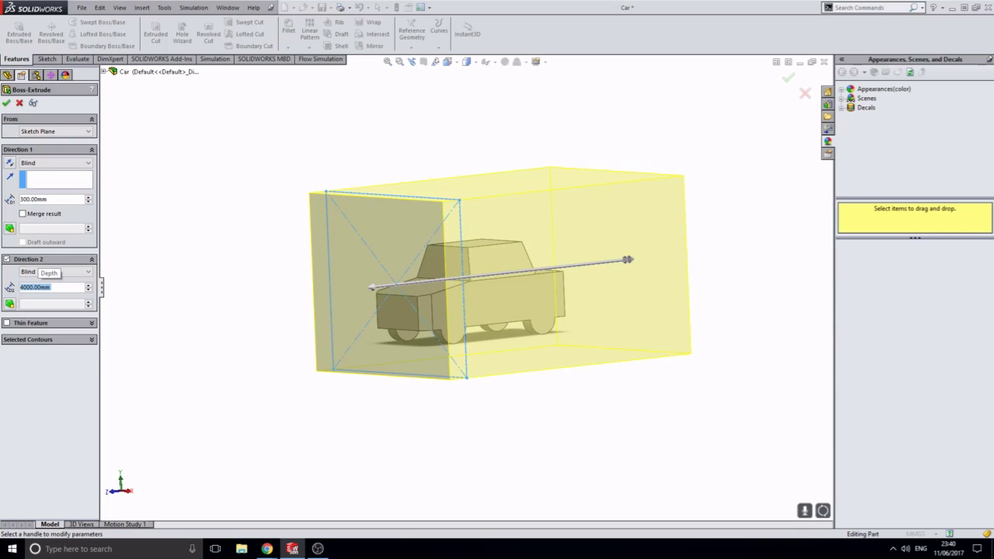
- Accept the box extrusion and switch the display style to wireframe with all edges visible
click(6, 104)
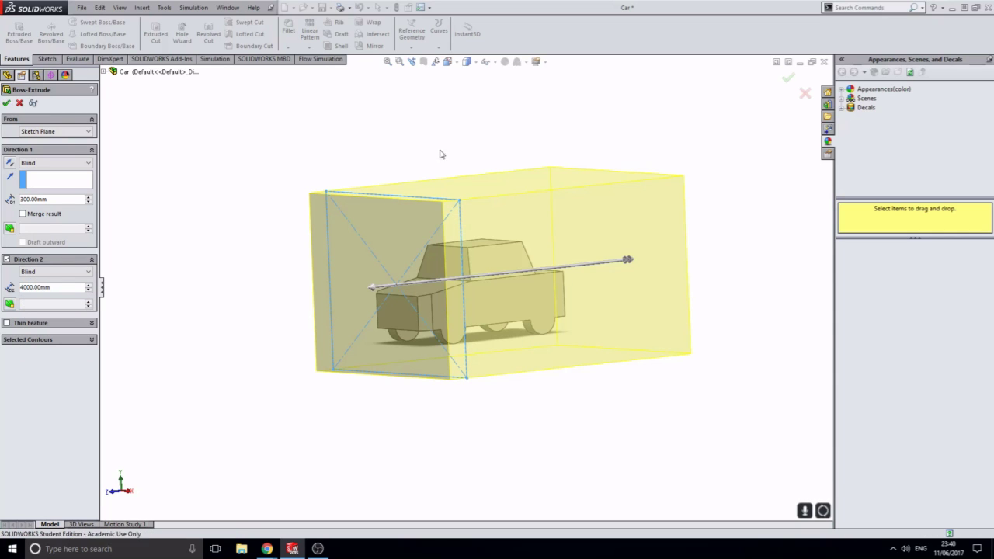
click(473, 61)
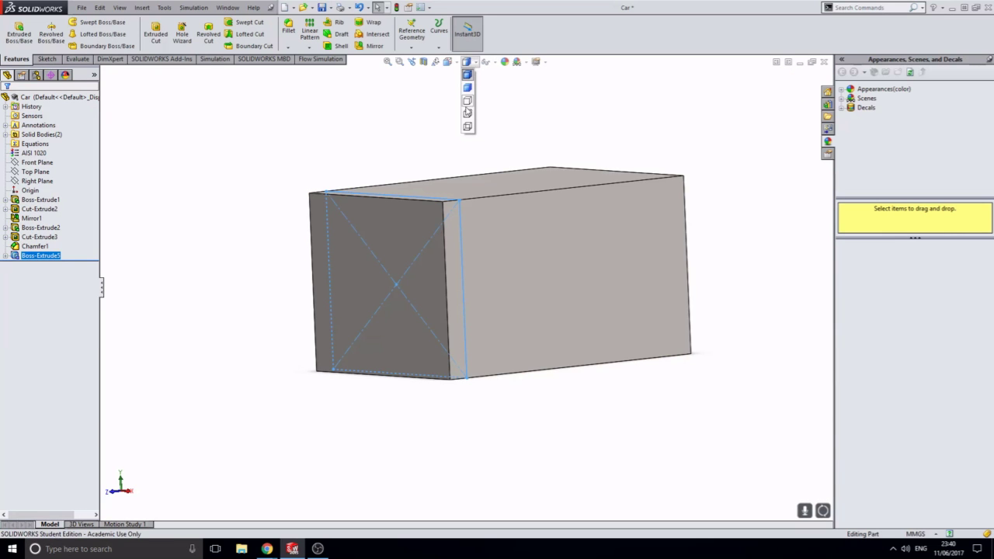
click(468, 126)
middle_drag(469, 137, 604, 365)
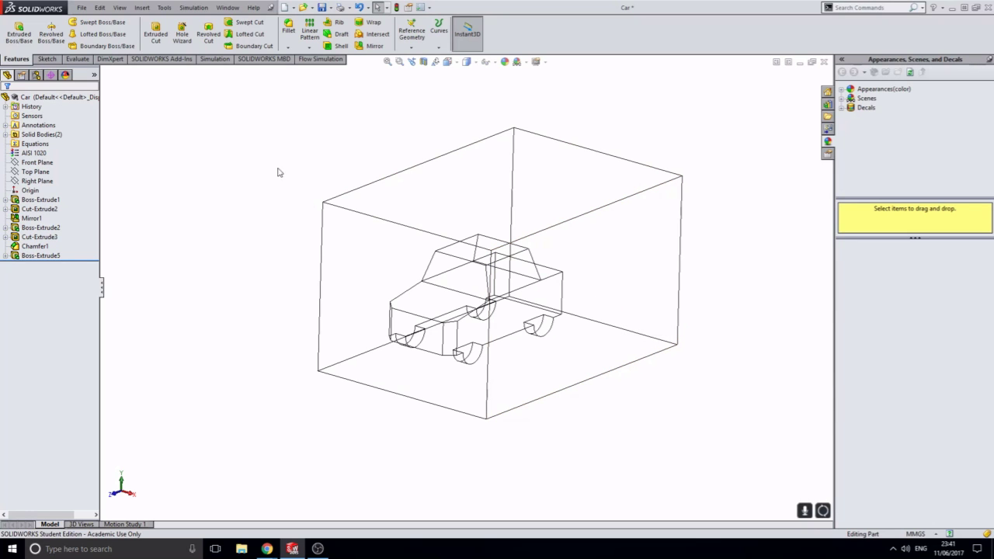
- Combine the bodies with the Subtract operation, using the box as the main body and removing the car body from it
click(140, 8)
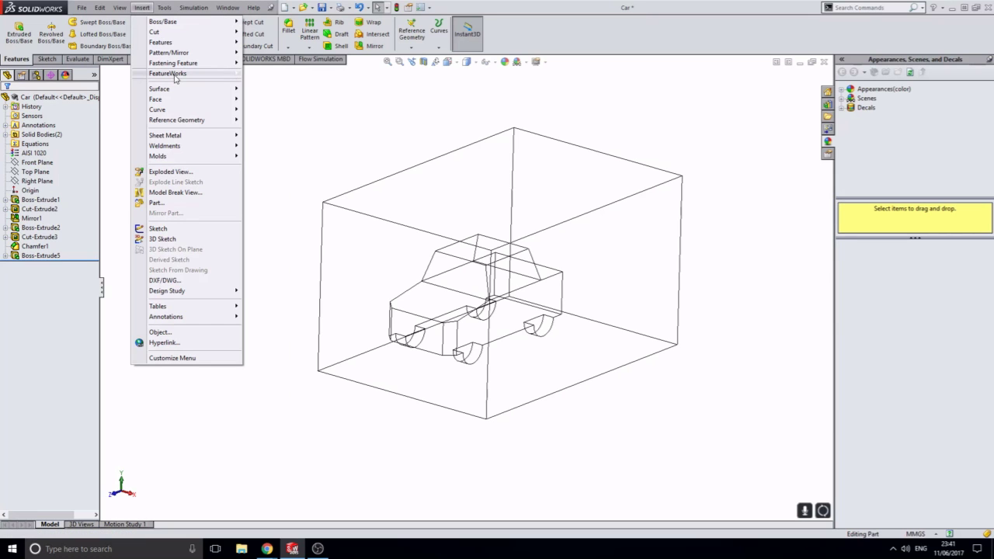
mouse_move(183, 47)
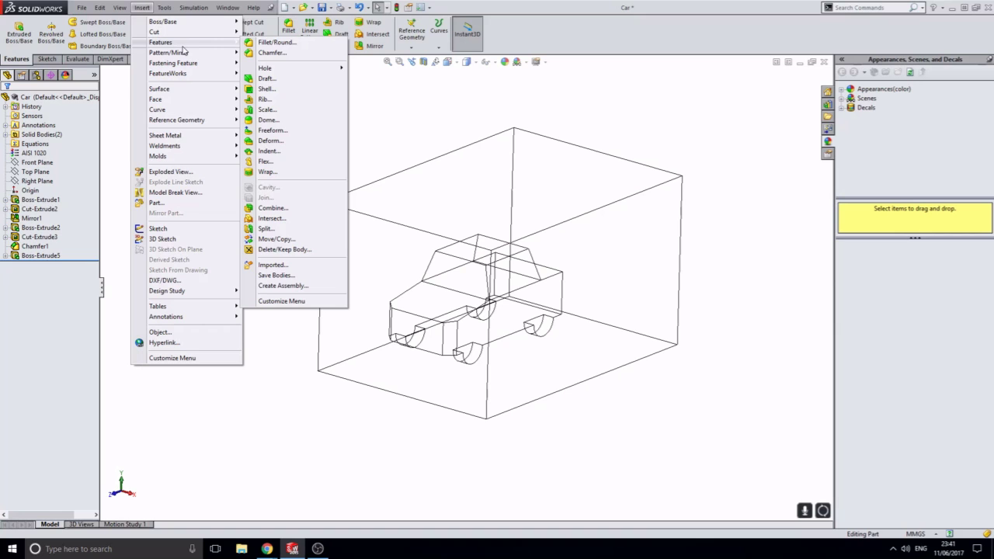
click(273, 208)
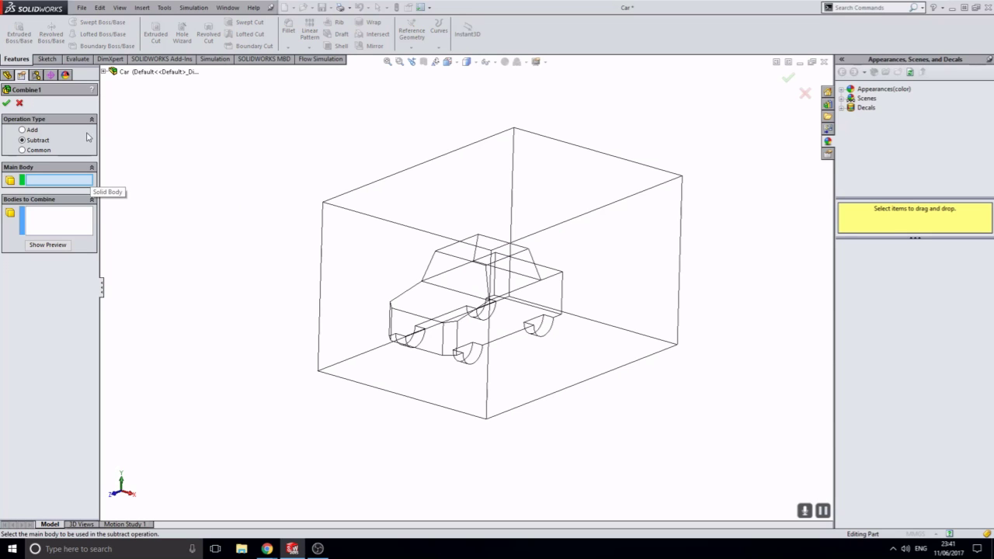
click(103, 71)
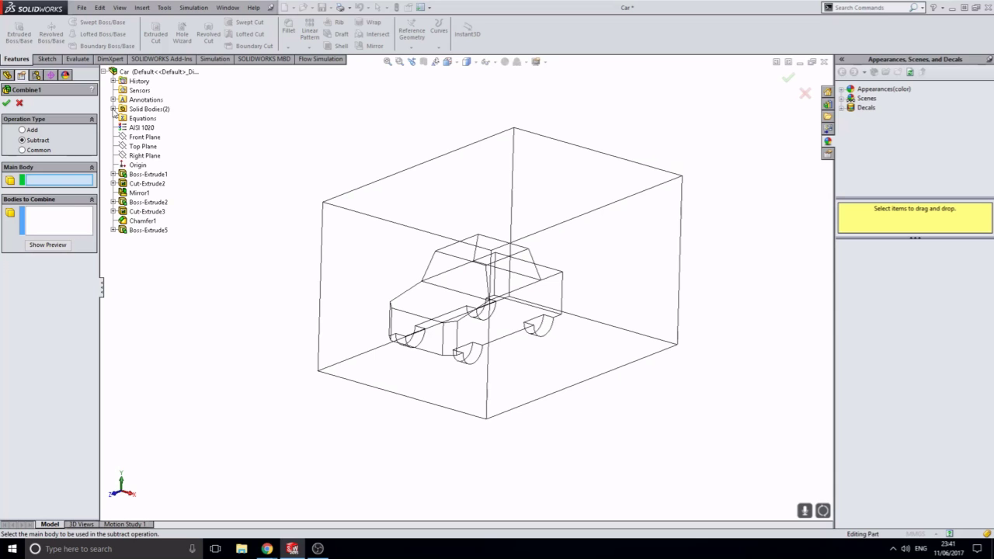
click(114, 108)
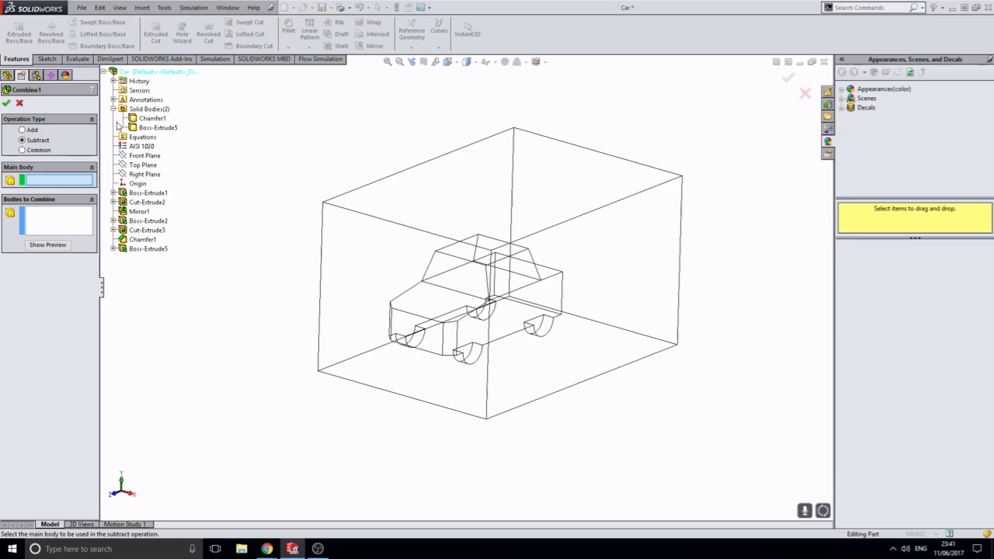
click(171, 129)
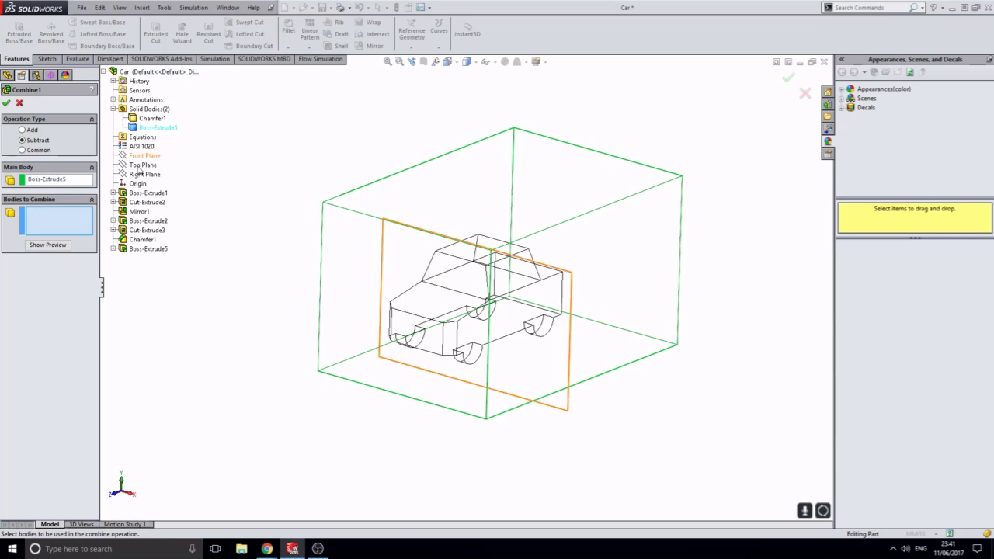
click(151, 118)
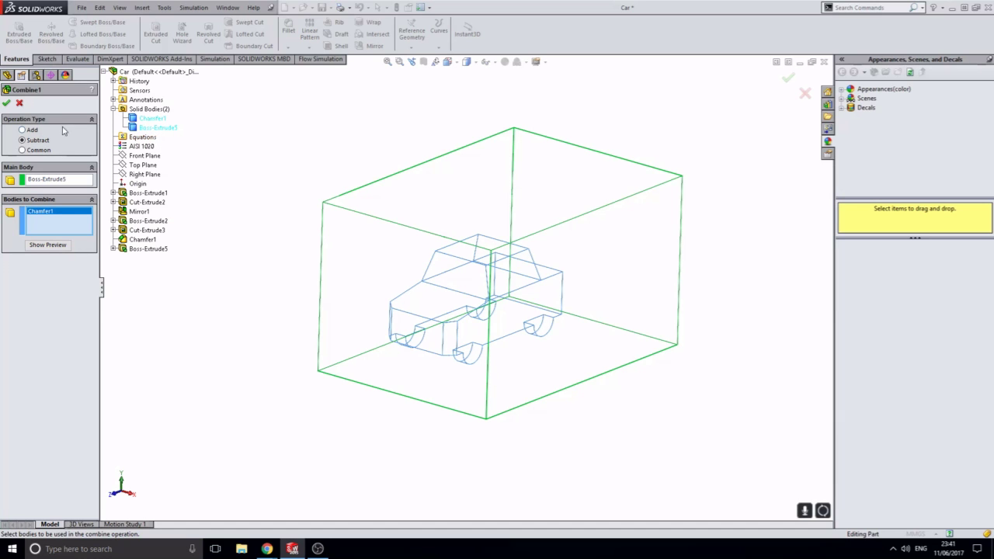
click(7, 104)
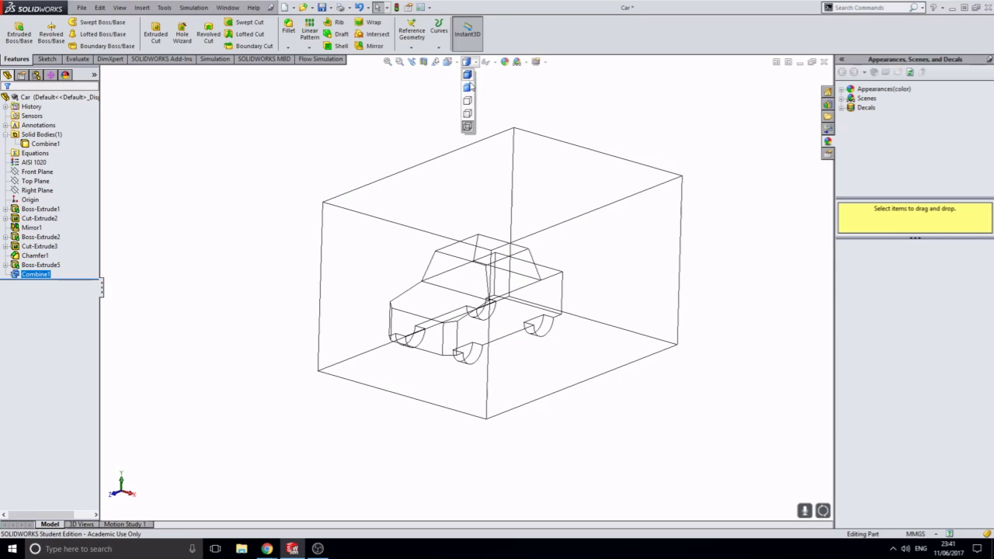
- Save the part as an ACIS (*.sat) file named Car in the CFD folder, replacing the existing file
click(81, 7)
click(104, 94)
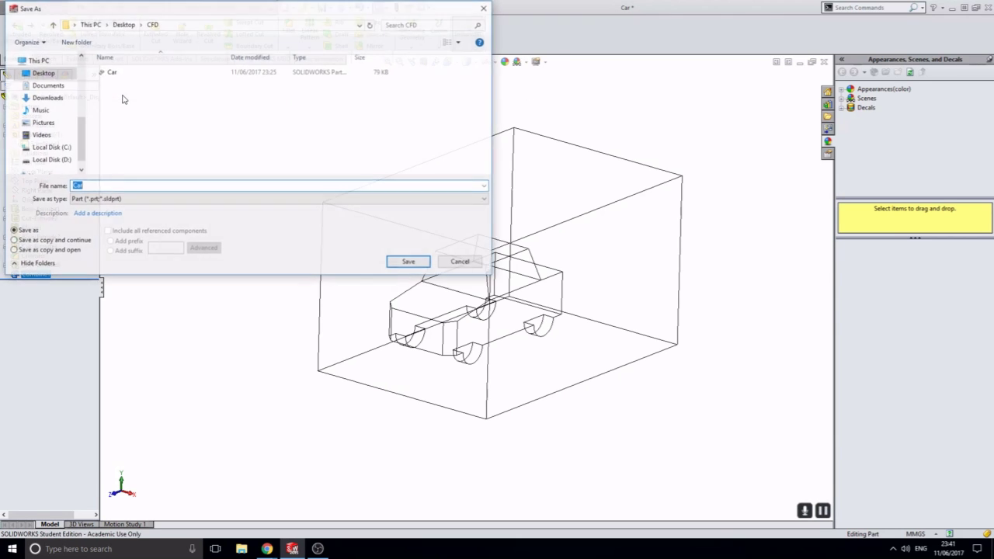
click(352, 200)
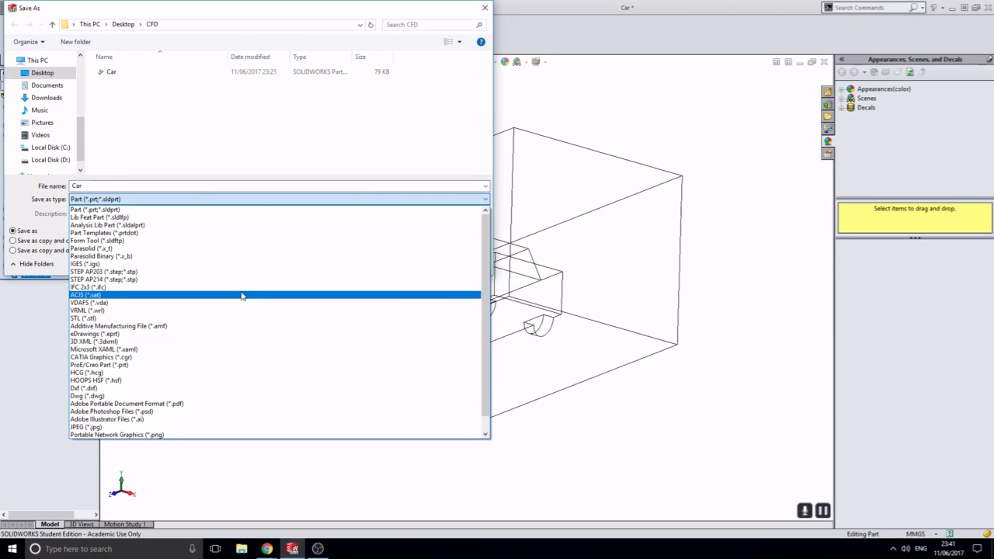
click(345, 294)
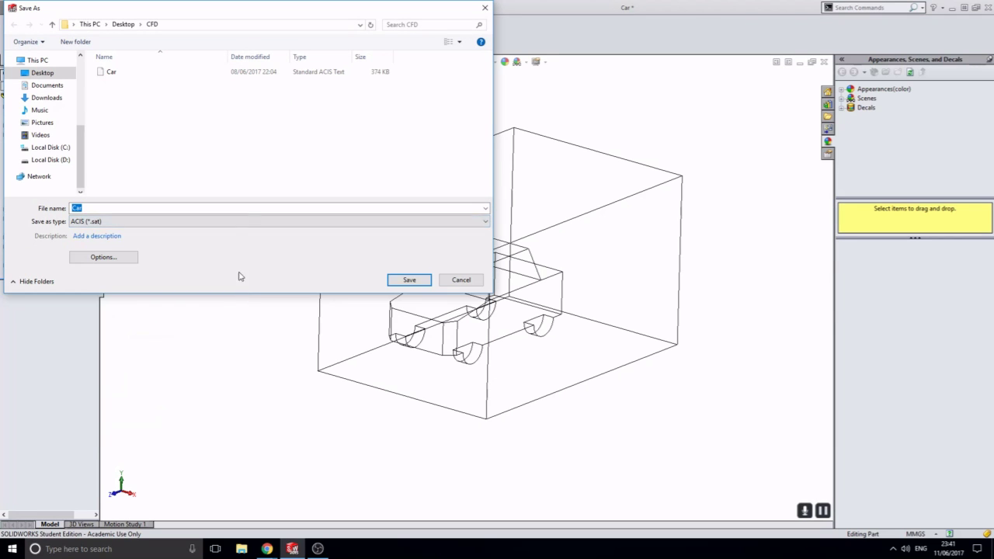
click(404, 281)
click(519, 275)
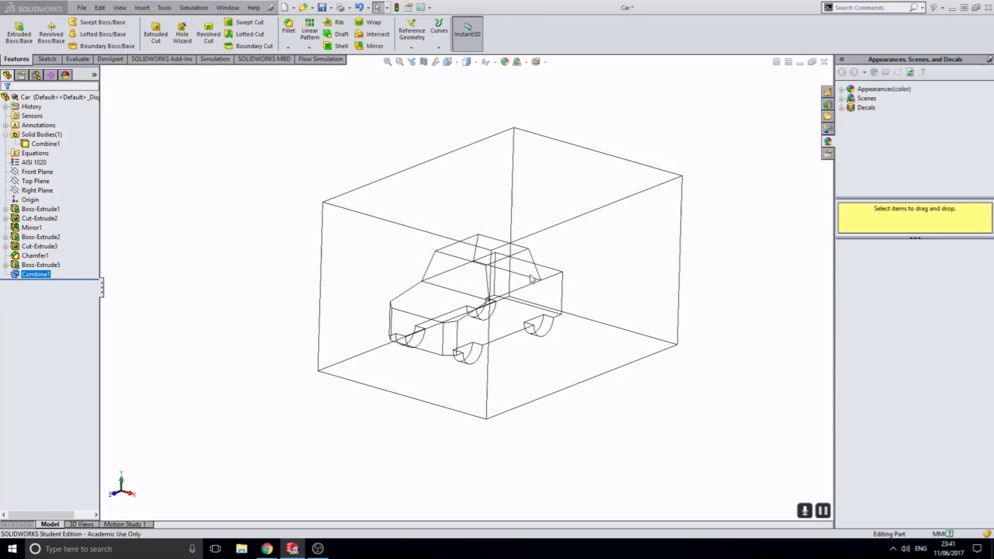
click(536, 263)
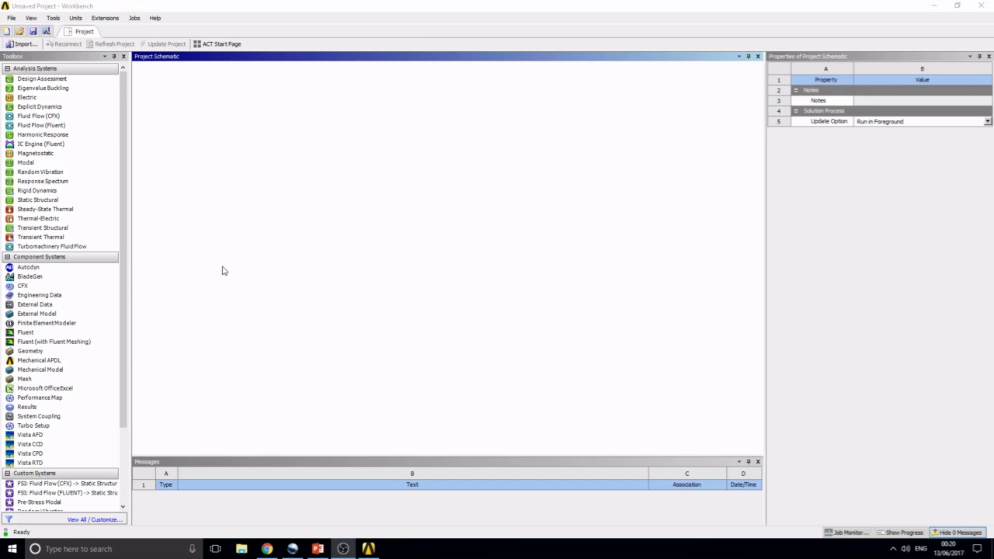
- In ANSYS Workbench, add a Fluid Flow (CFX) analysis system to the project and open its Geometry in DesignModeler
click(63, 118)
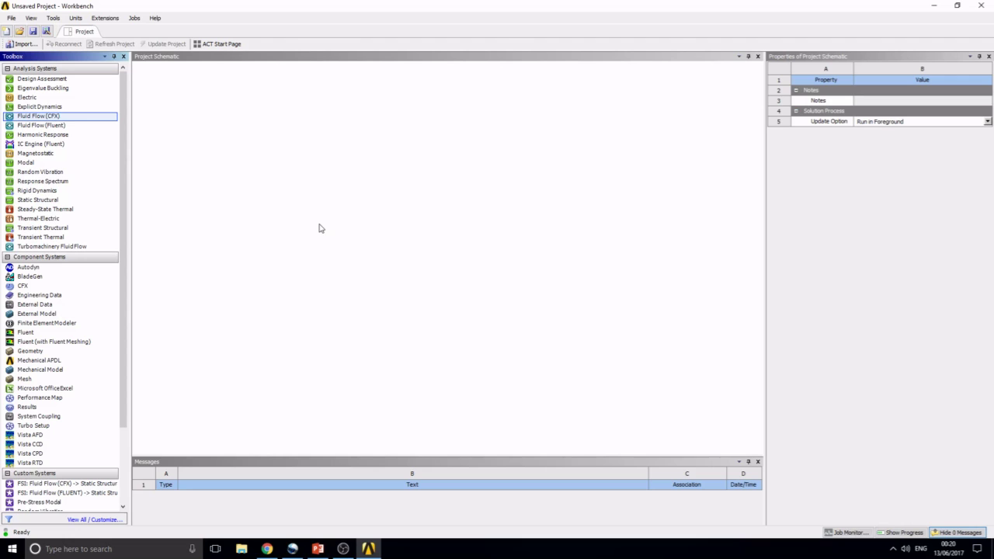
double_click(80, 116)
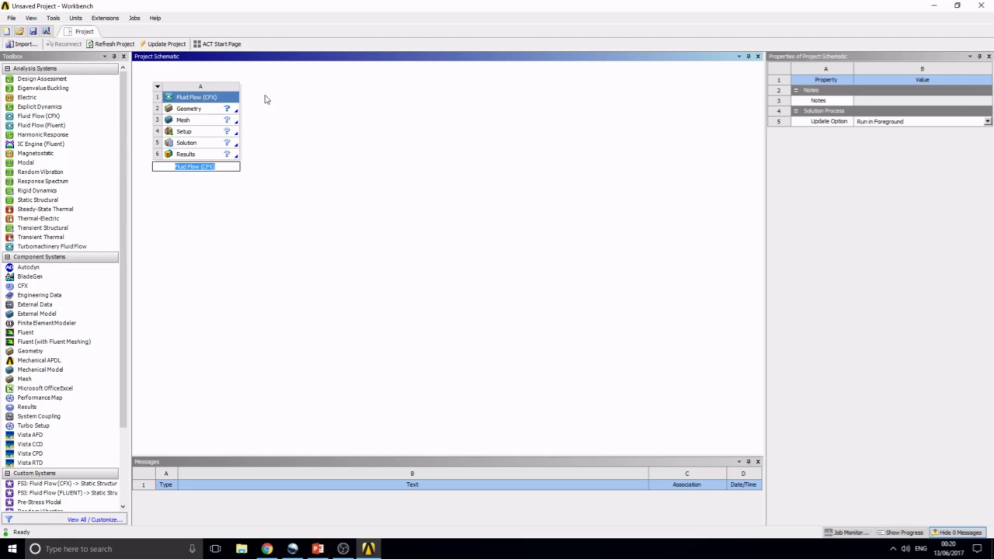
click(210, 114)
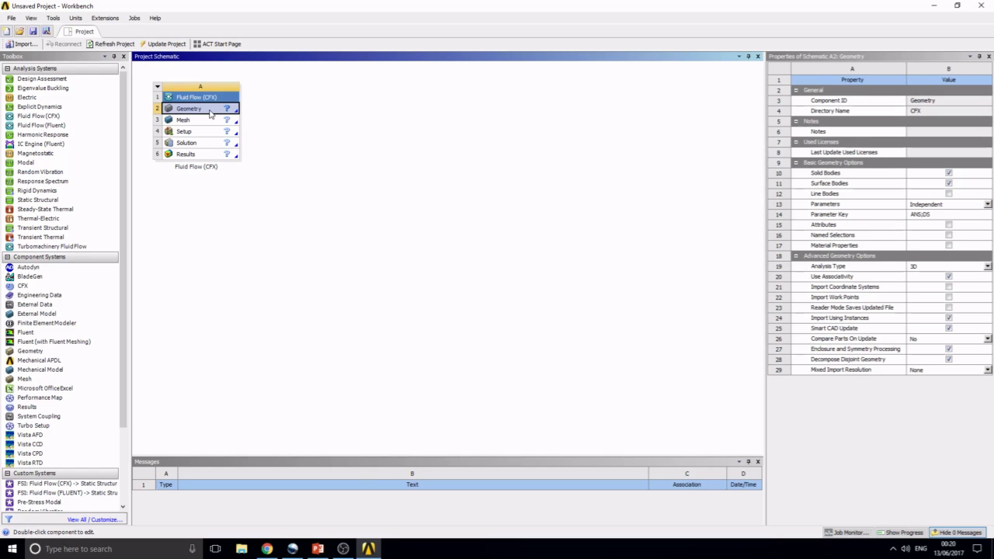
double_click(210, 114)
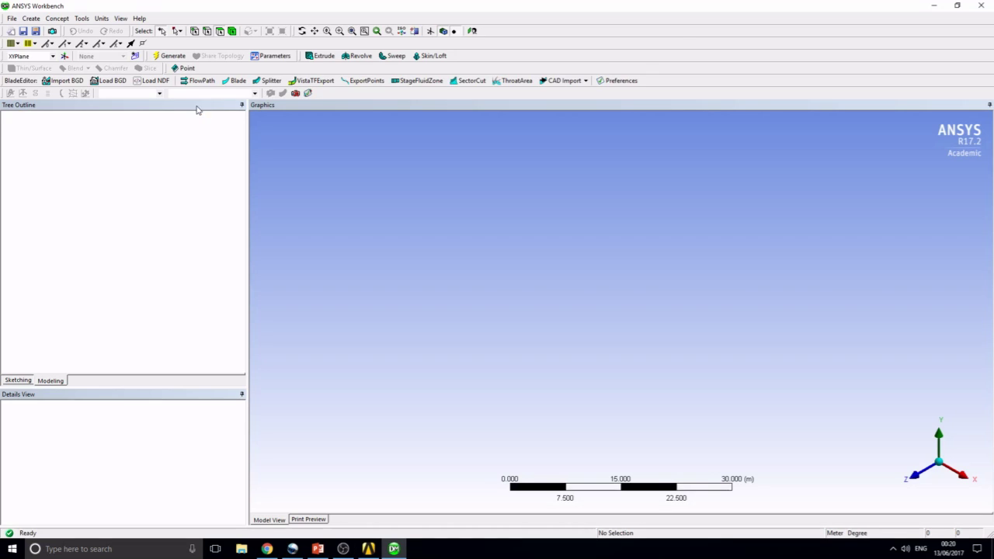
- Import the external geometry file Car.SAT from the CFD folder
click(11, 18)
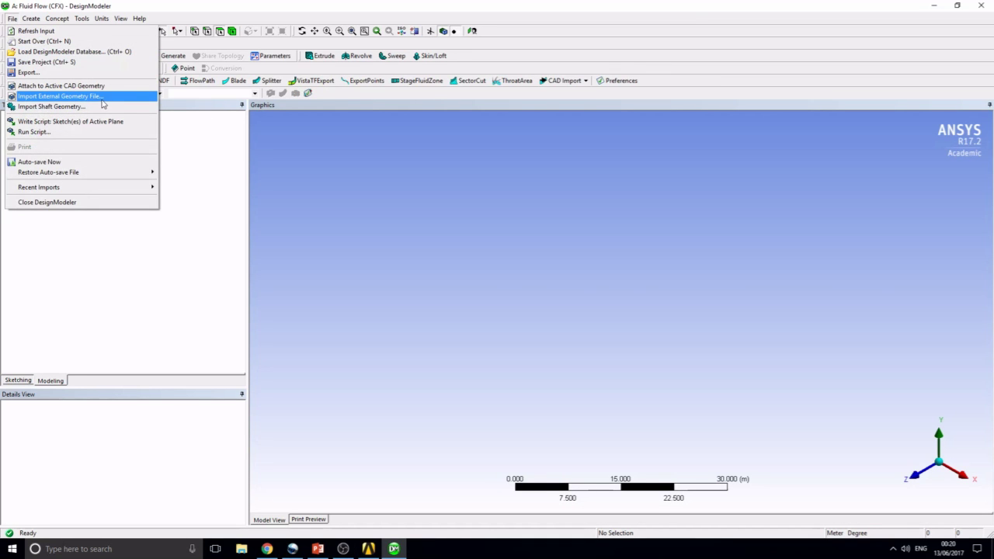
click(104, 98)
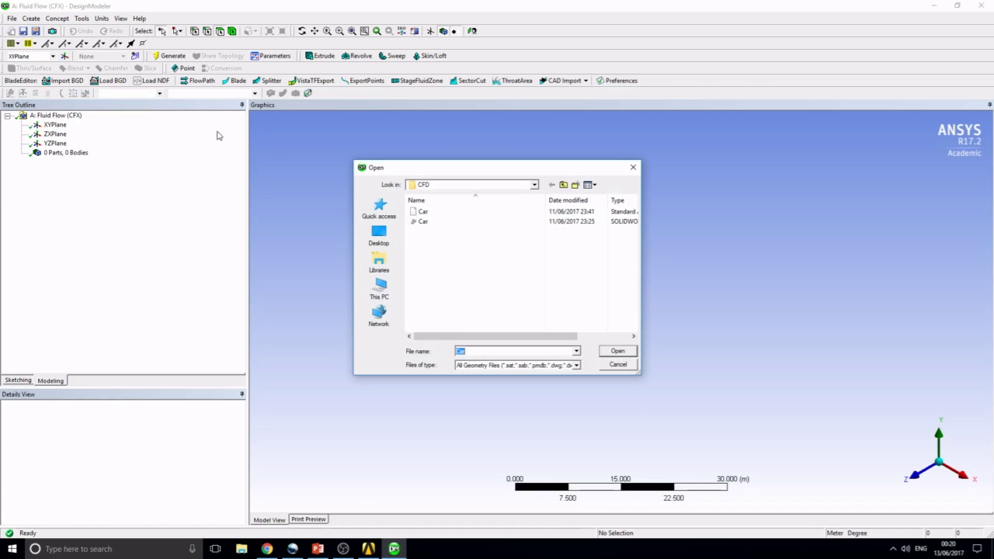
click(447, 213)
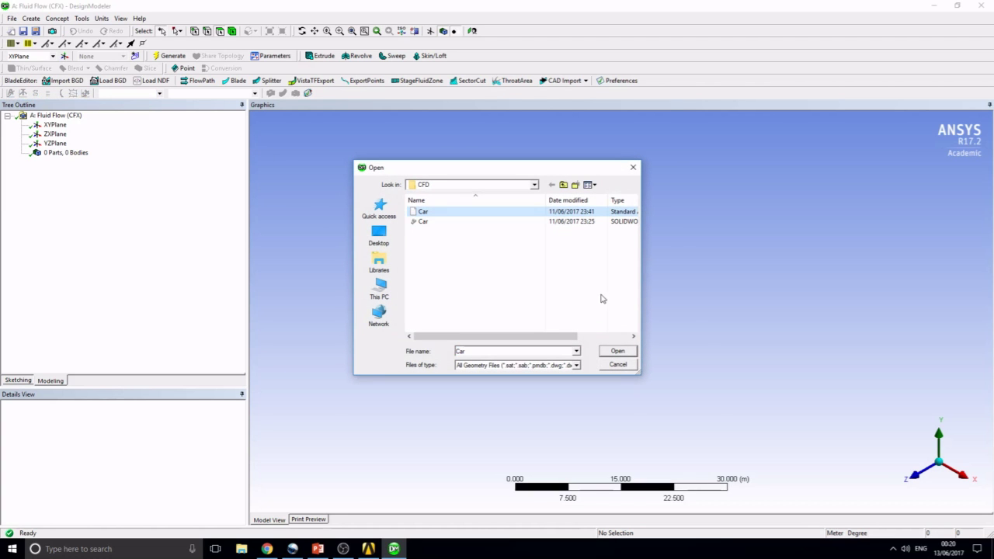
click(619, 350)
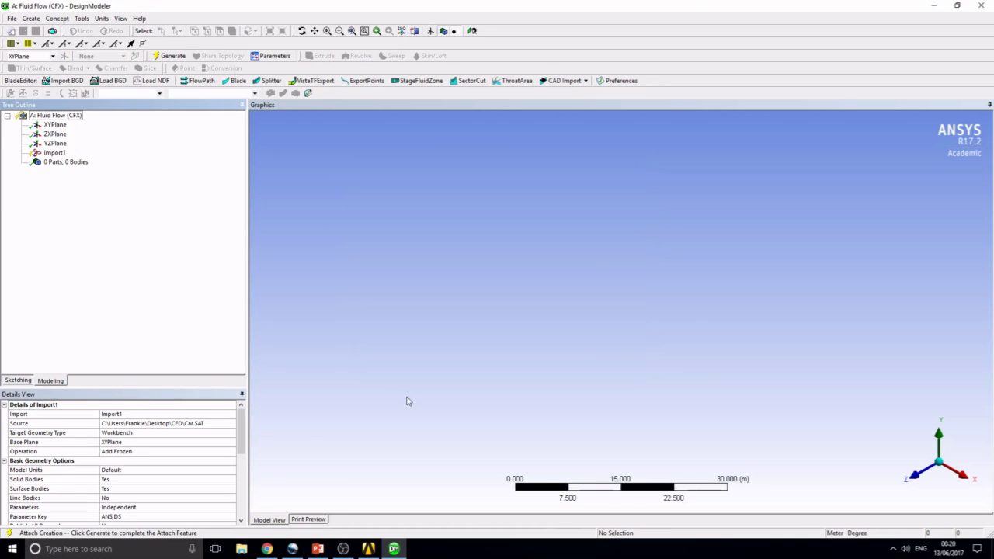
- Set the import's model units to Millimeter and generate the geometry
click(210, 470)
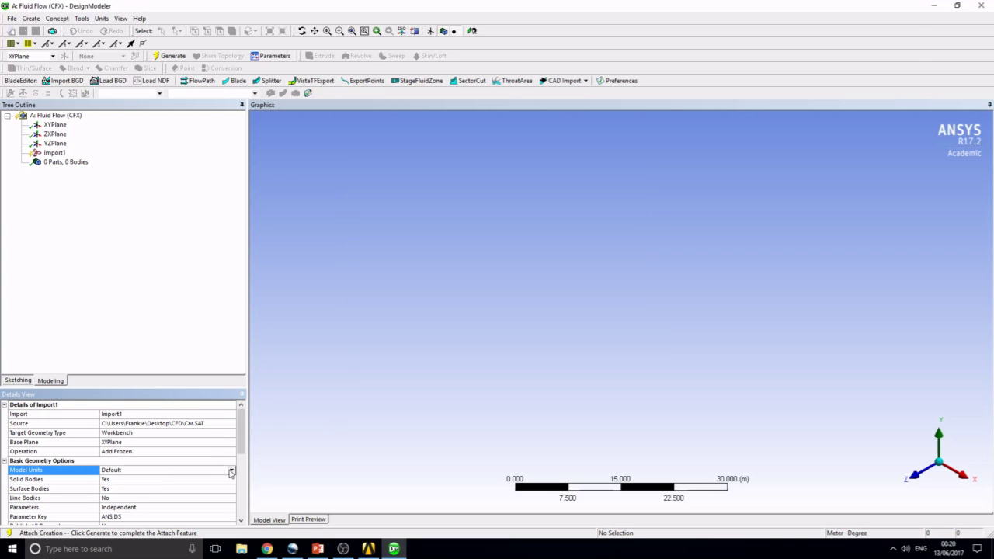
click(230, 472)
click(201, 492)
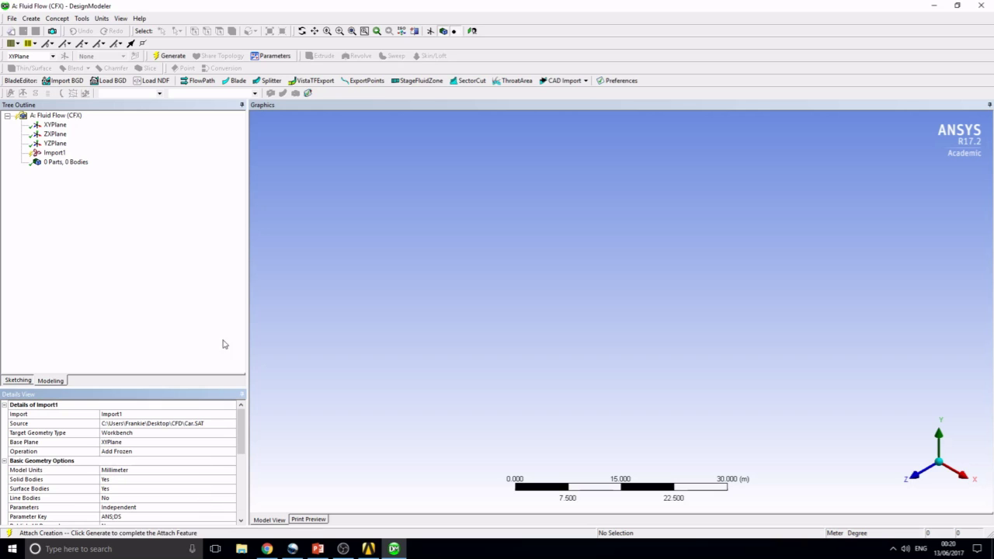
click(173, 56)
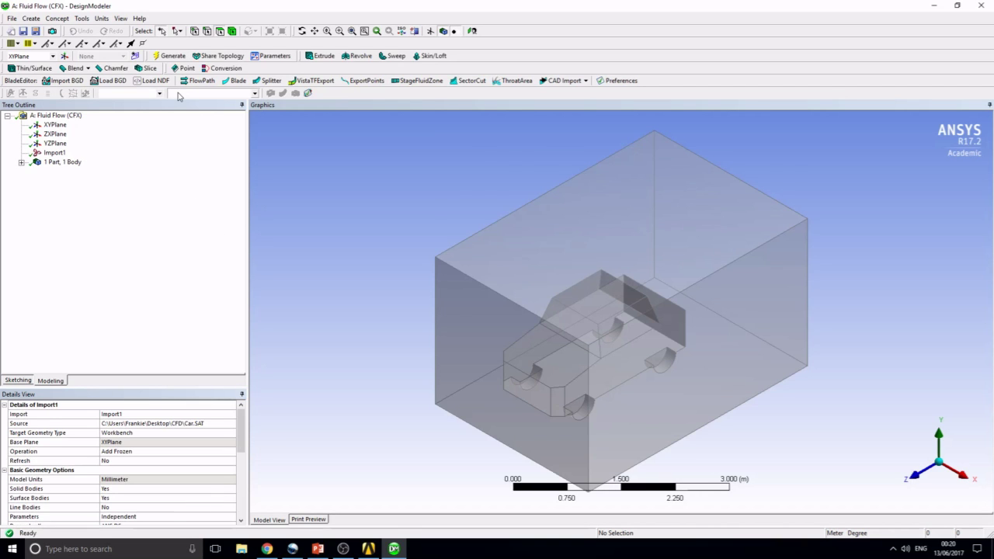
- Create a named selection called inlet from the enclosure face in front of the car
drag(707, 325, 699, 290)
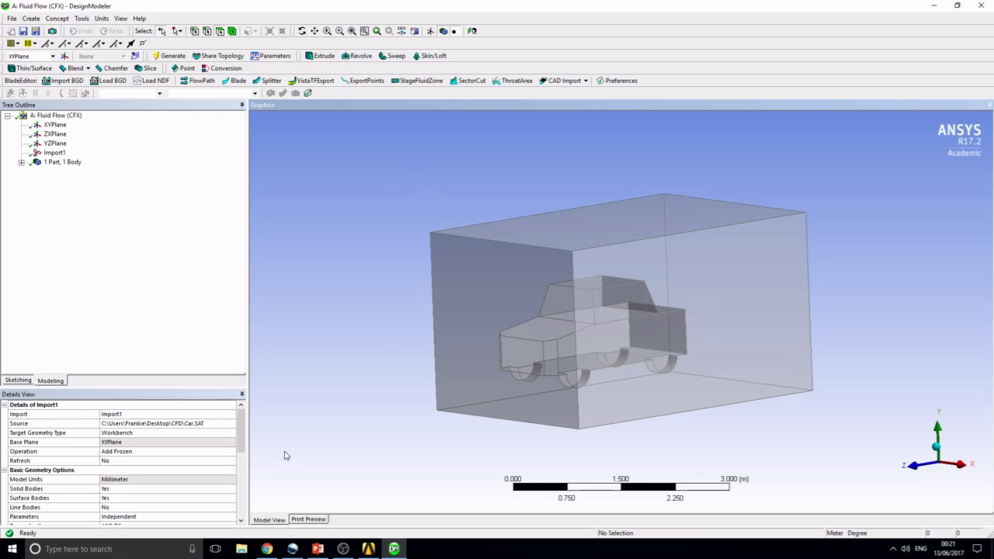
click(486, 313)
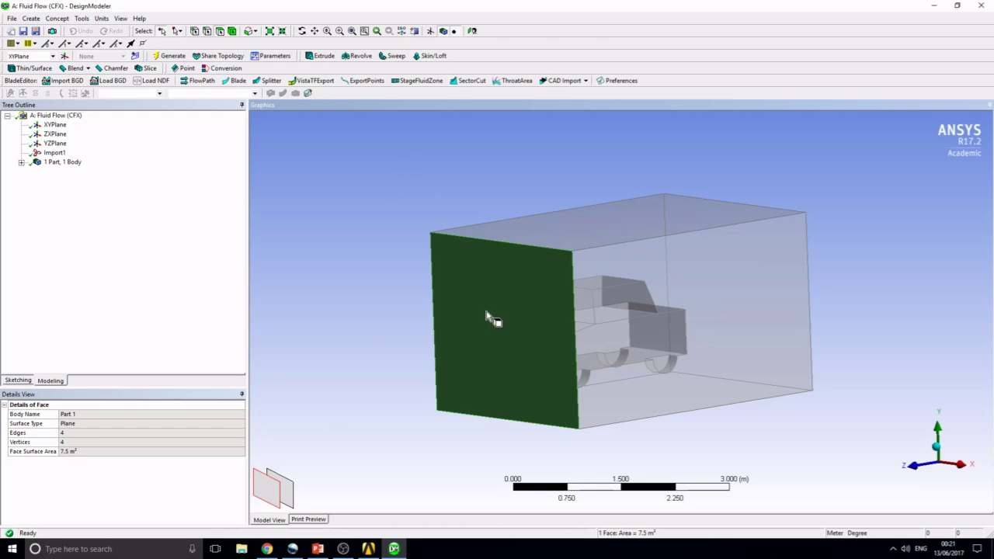
right_click(486, 314)
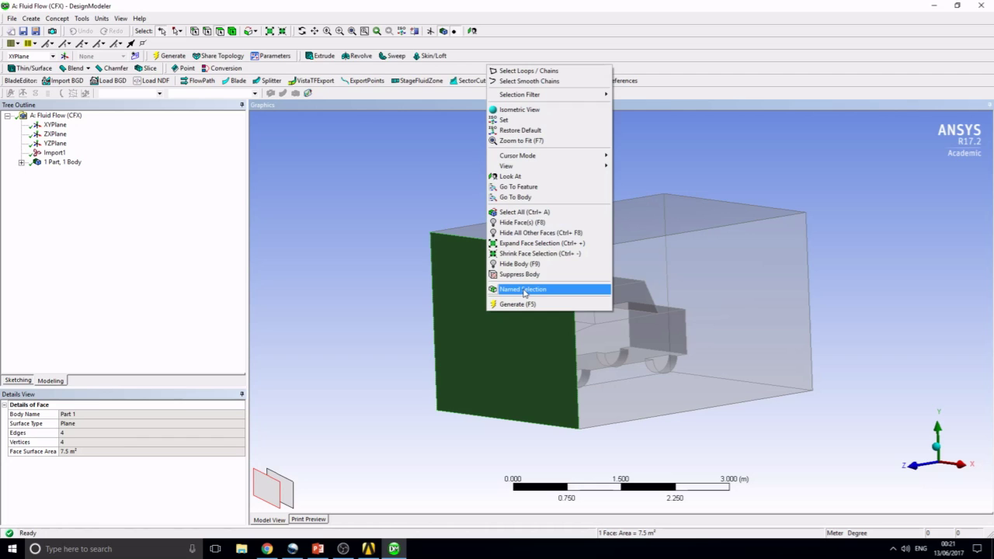
click(524, 292)
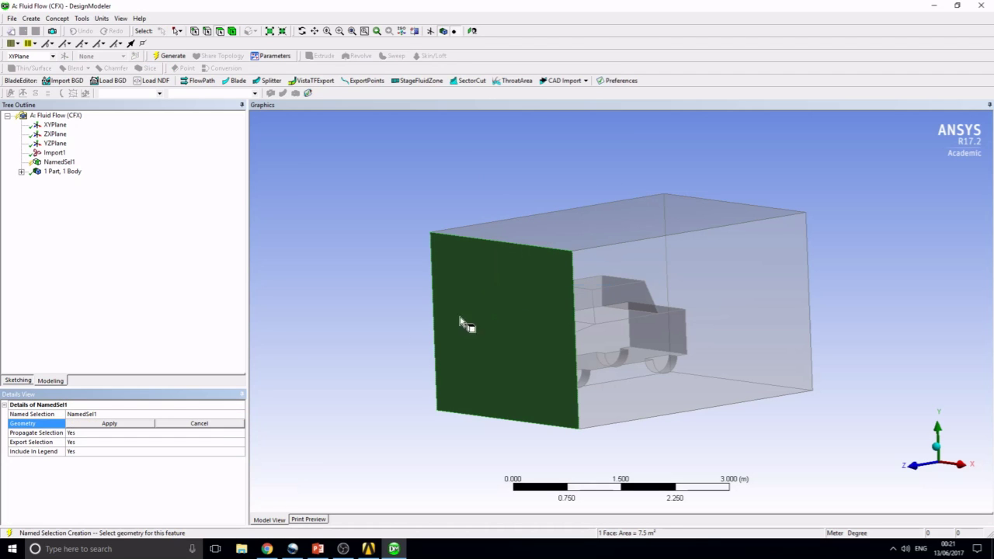
click(171, 413)
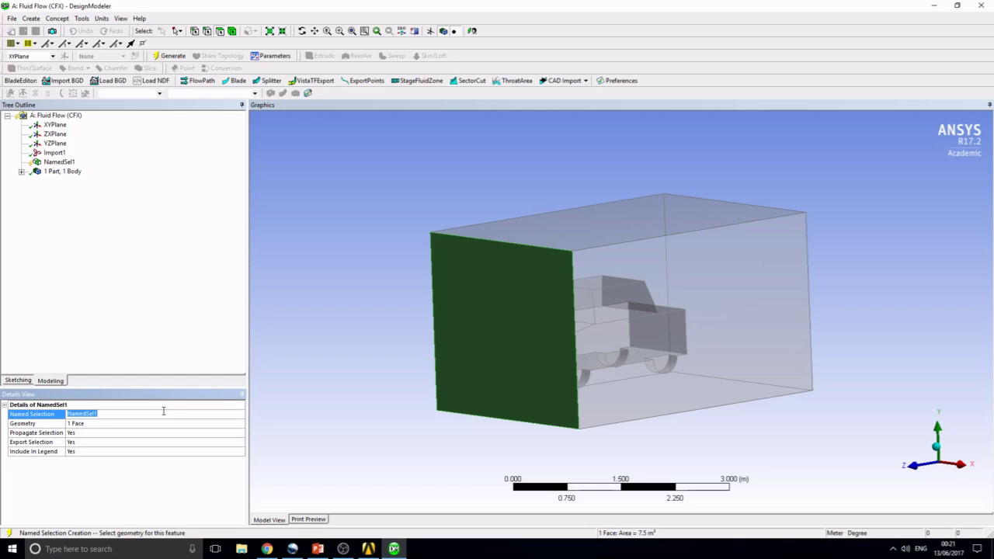
text(inlet)
key(Return)
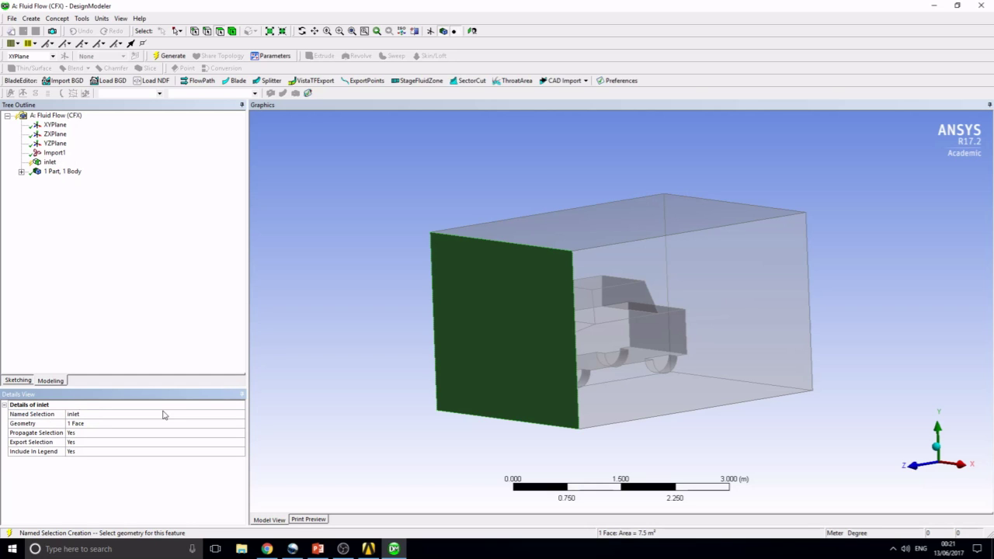
- Create a named selection called outlet from the enclosure face behind the car and generate it
middle_drag(677, 329, 508, 333)
click(760, 307)
right_click(760, 307)
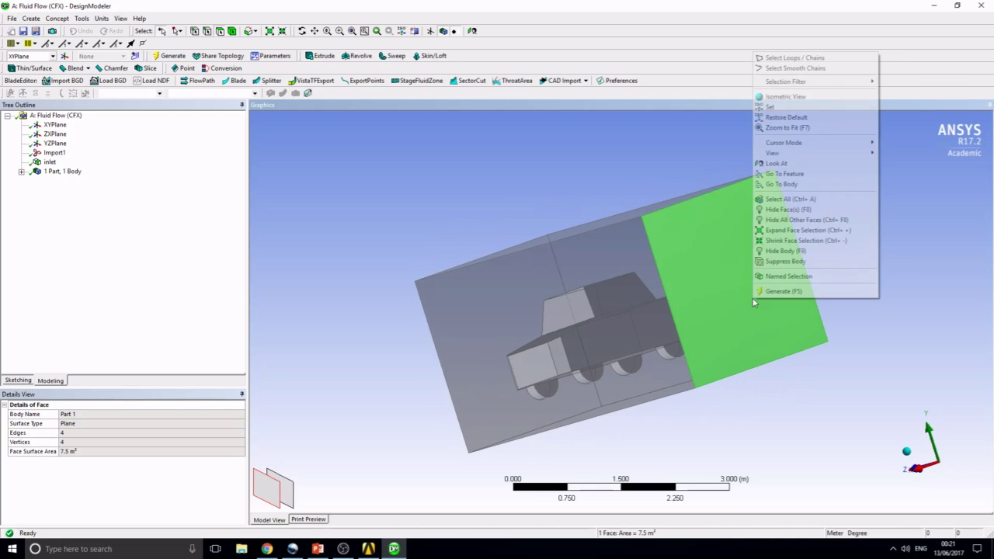
click(788, 276)
click(125, 411)
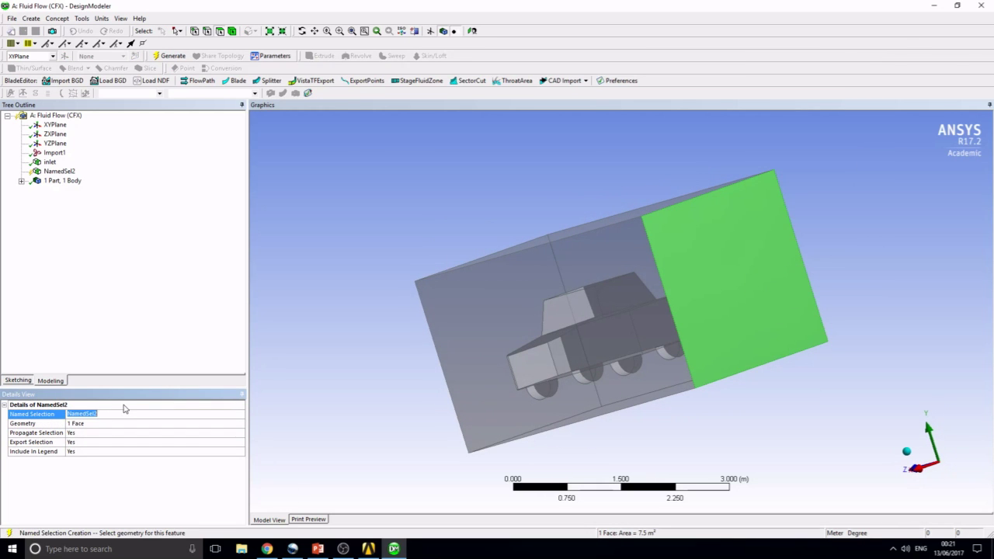
text(outlet)
key(Return)
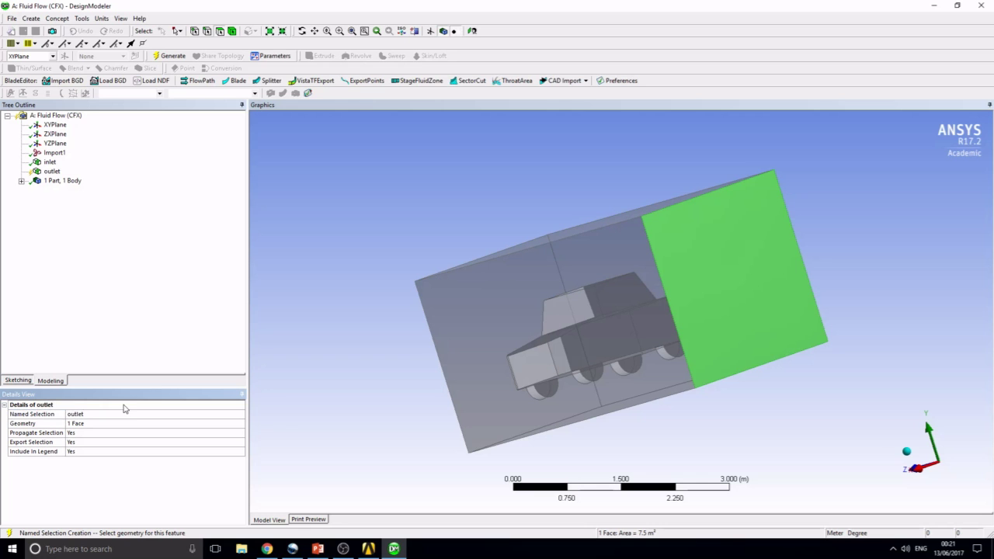
click(174, 61)
- Create a named selection called wall from the enclosure's four remaining outer faces and generate it
click(632, 377)
middle_drag(650, 273, 653, 358)
ctrl+click(651, 327)
middle_drag(694, 303, 514, 370)
ctrl+click(603, 316)
ctrl+click(714, 321)
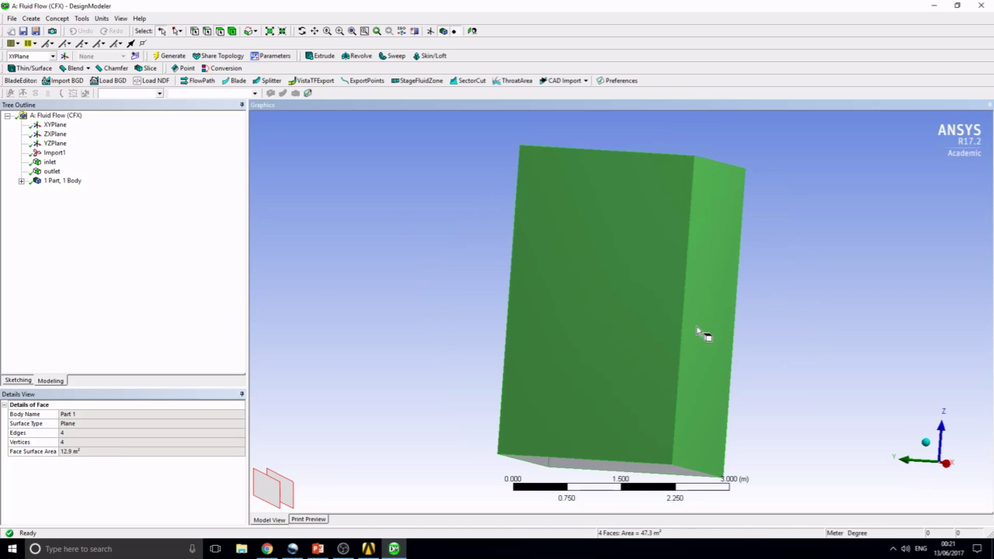
right_click(647, 330)
click(684, 308)
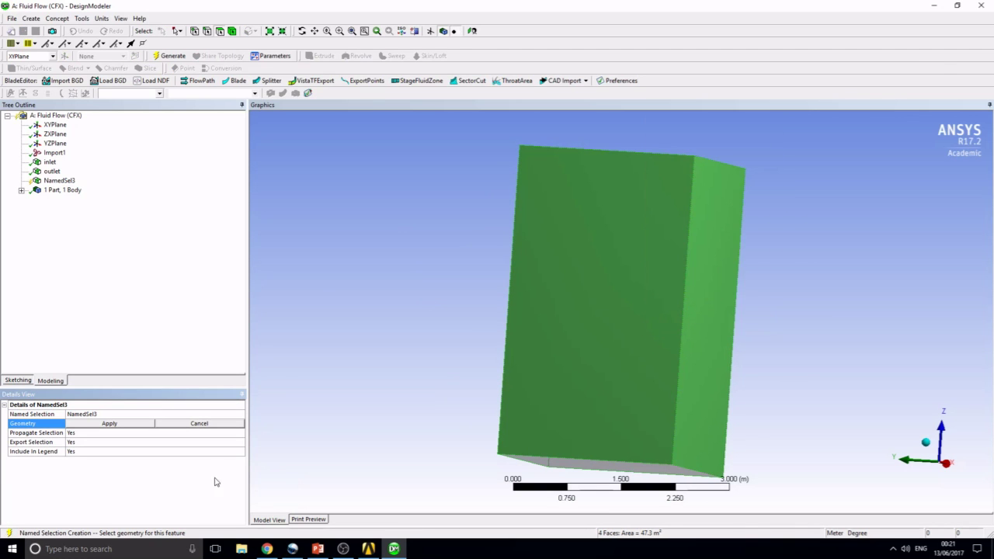
click(151, 416)
text(wall)
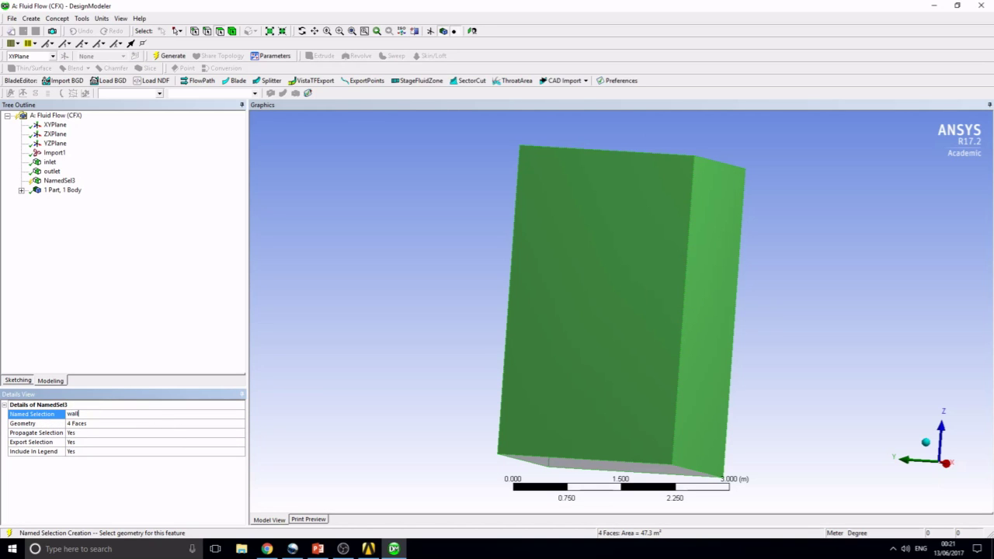
key(Return)
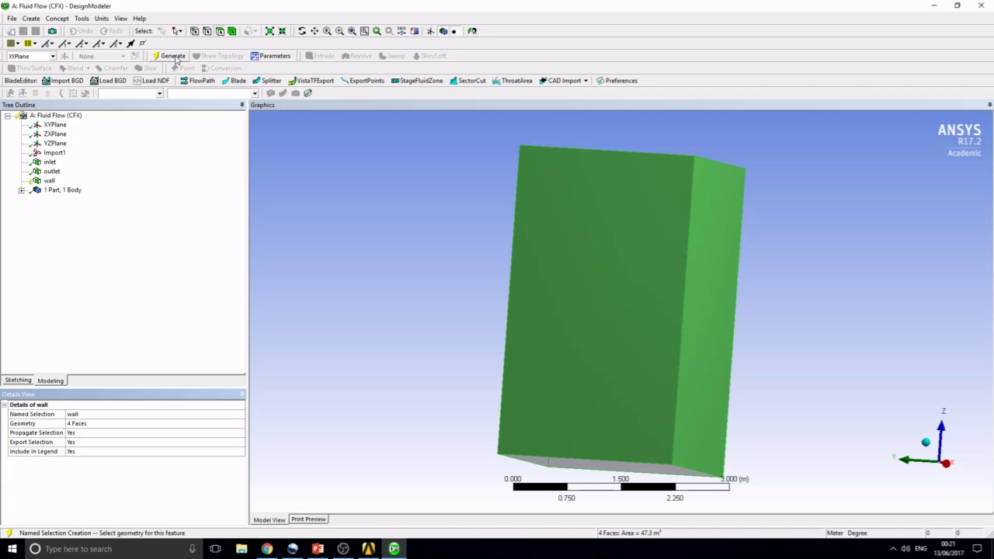
click(172, 56)
- Hide the six outer faces of the enclosure so that only the car's faces are displayed
middle_drag(644, 266, 484, 445)
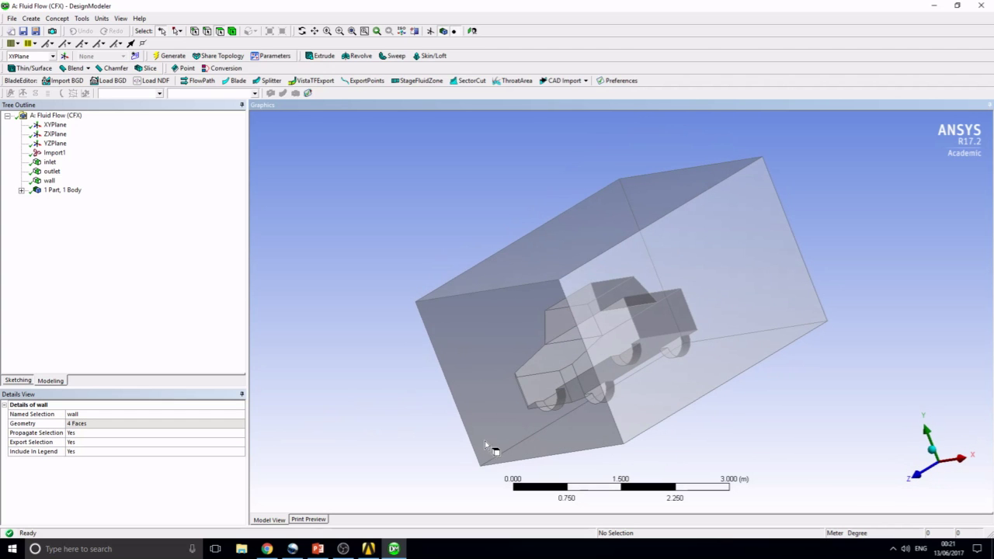
middle_drag(727, 391, 672, 374)
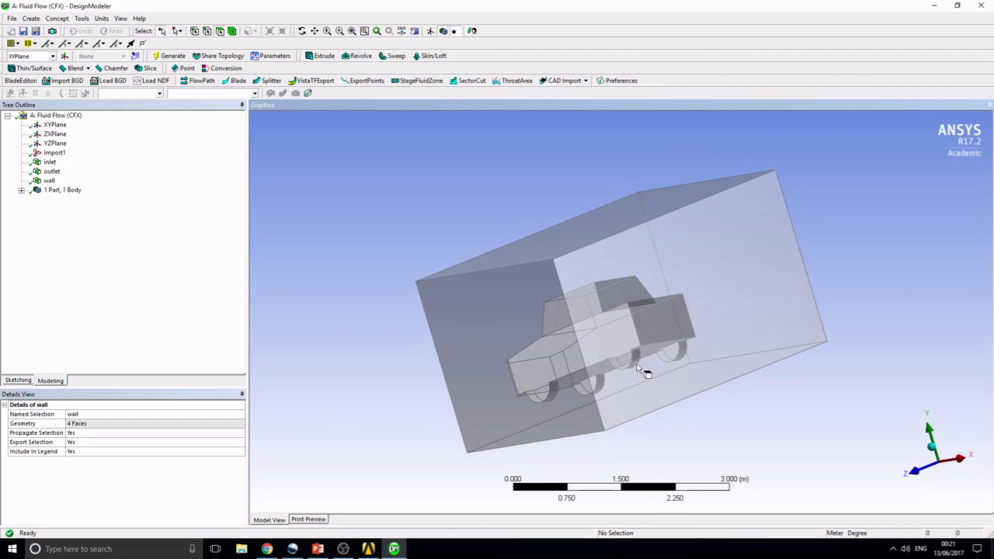
click(479, 312)
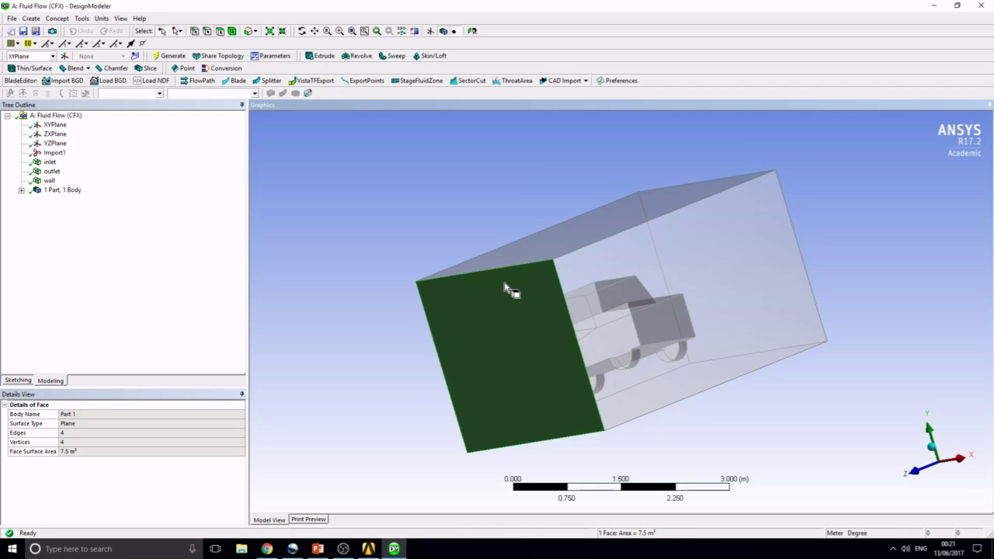
click(509, 288)
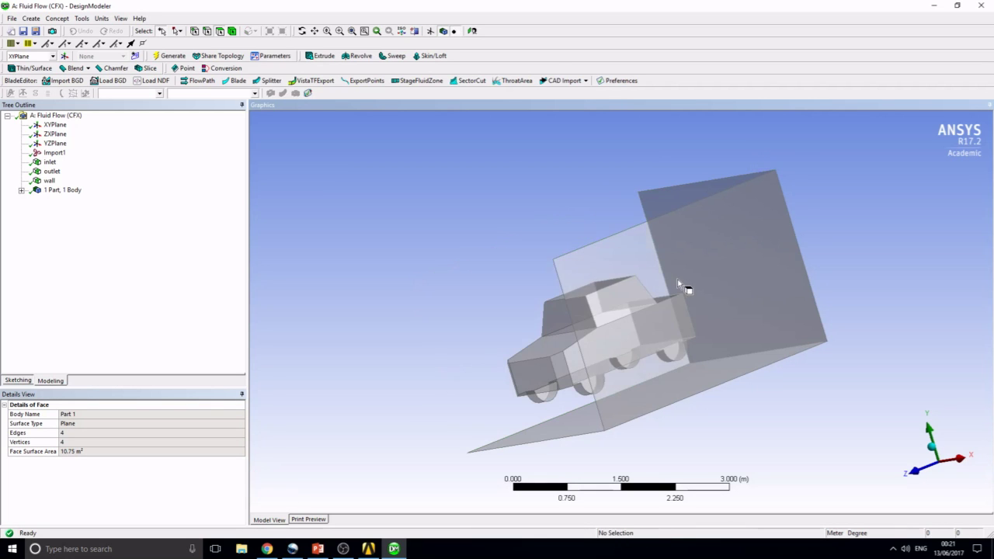
click(732, 216)
key(F8)
click(700, 378)
key(F8)
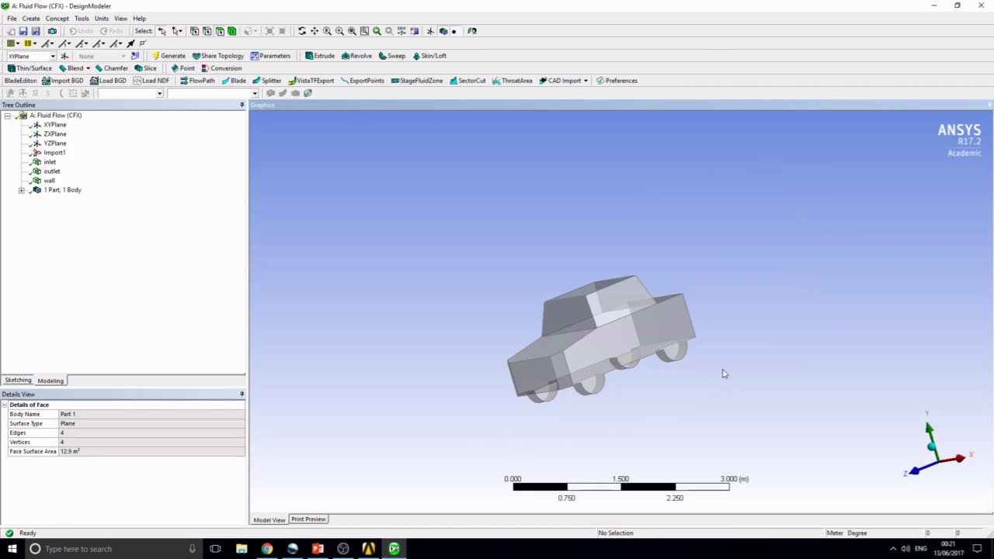
- Box-select all the car's faces, create a named selection called car from them, and generate it
click(179, 31)
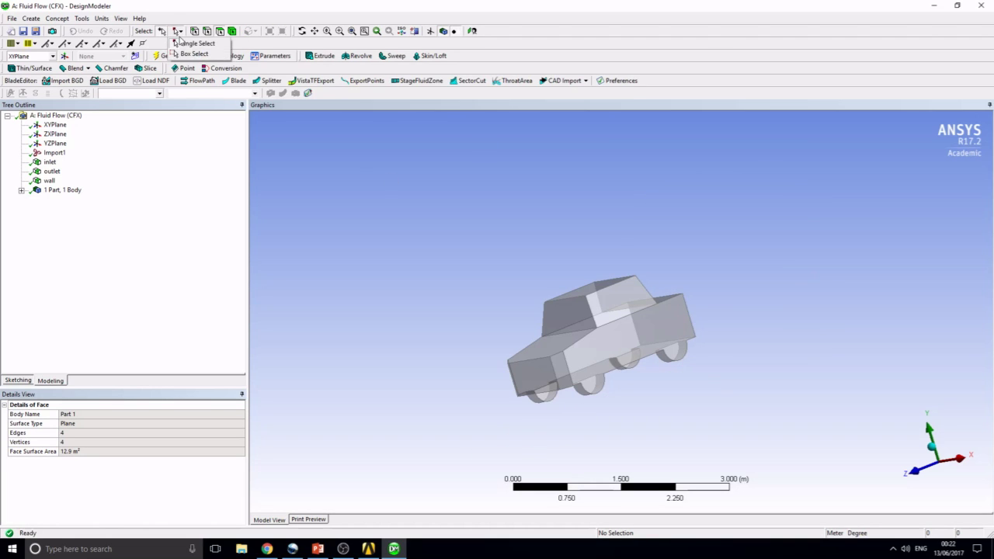
click(198, 54)
drag(394, 187, 791, 437)
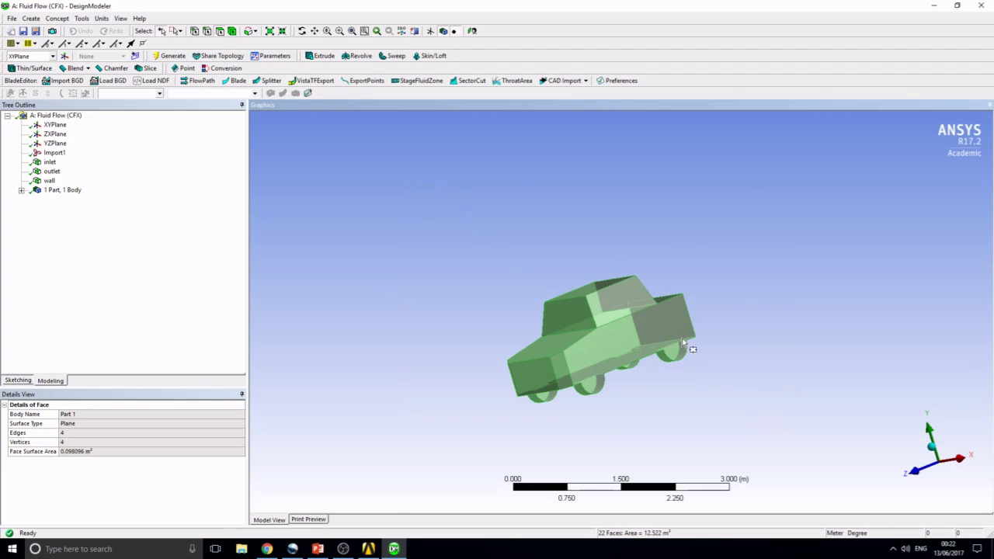
right_click(622, 337)
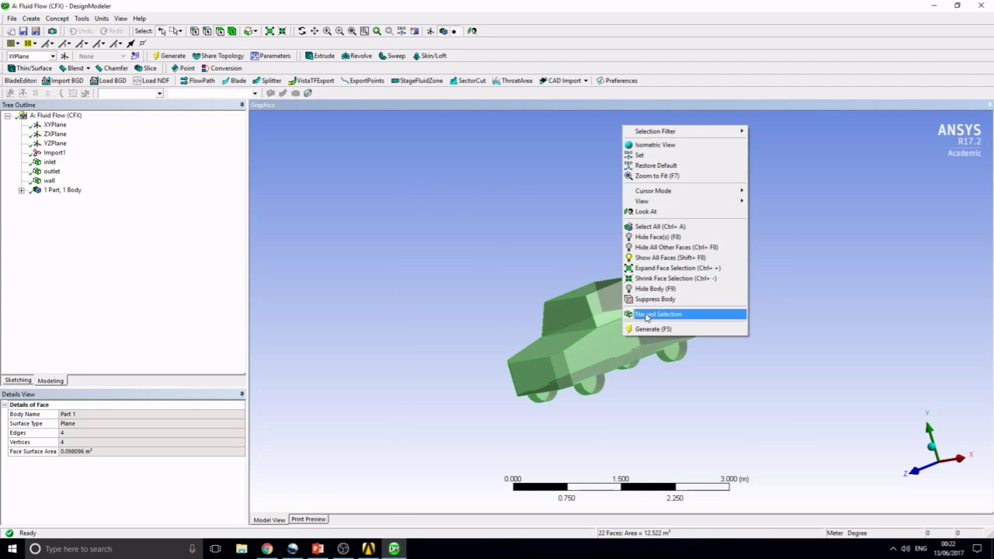
click(647, 314)
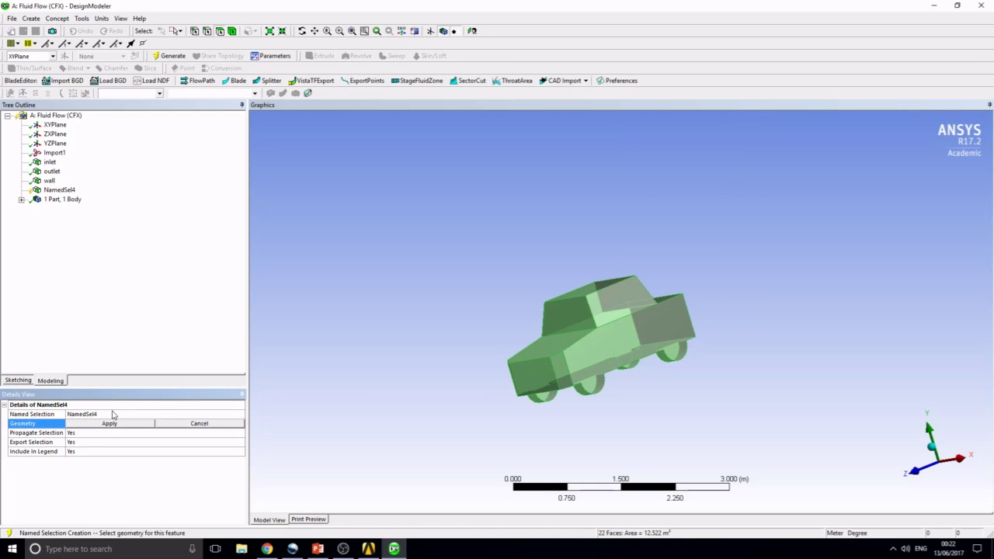
click(112, 412)
text(car)
key(Return)
click(173, 55)
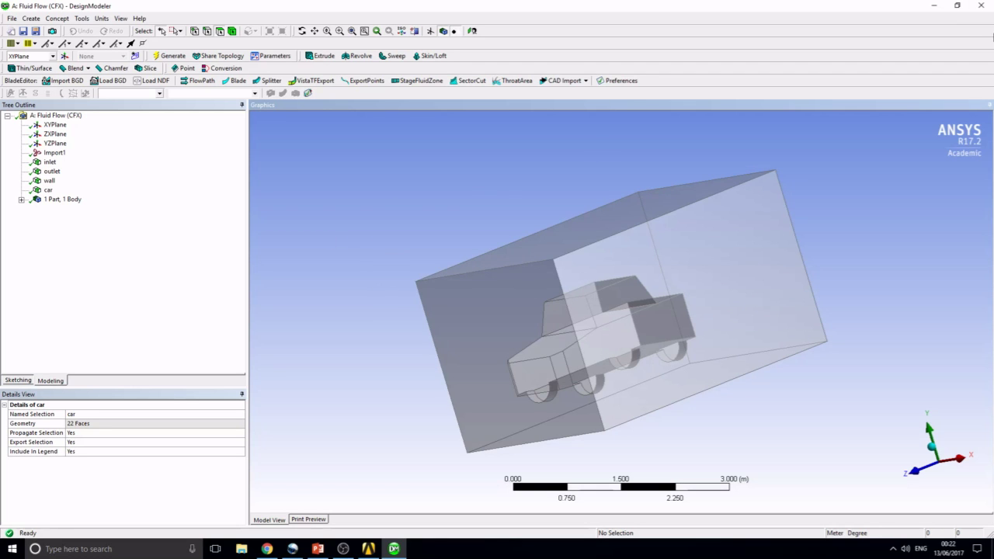
- Close DesignModeler, open the Mesh component of the Fluid Flow (CFX) system in Meshing, and show the mesh sizing settings
click(982, 6)
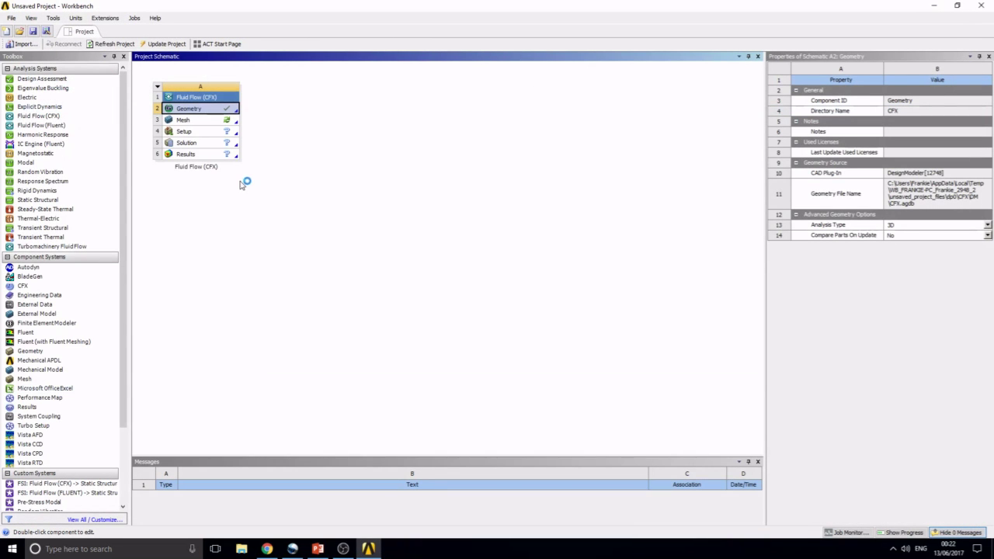
double_click(201, 122)
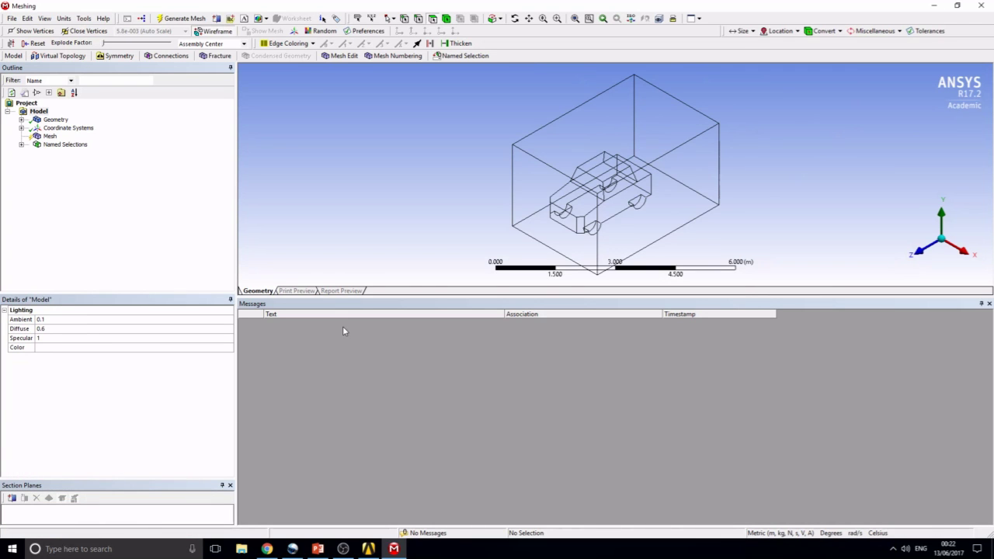
click(49, 136)
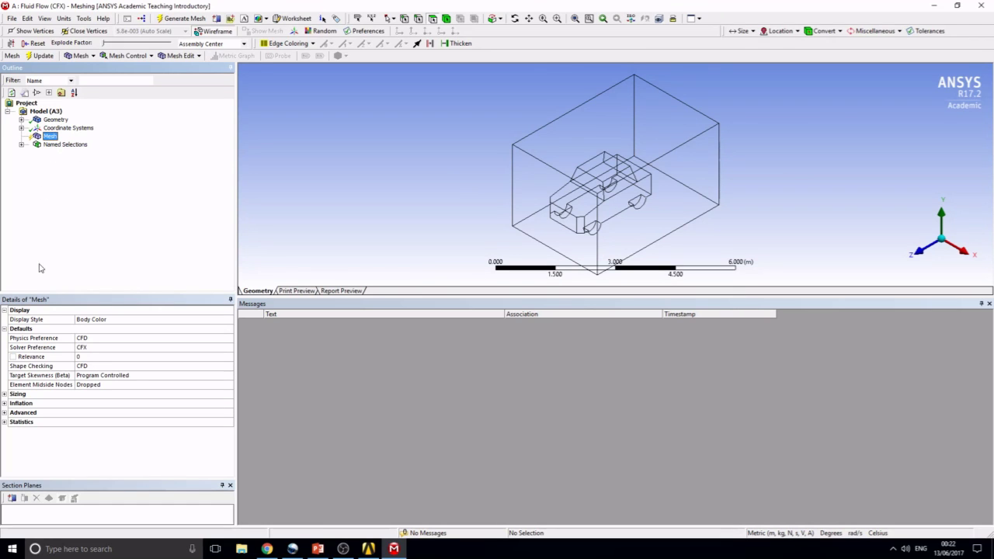
click(5, 395)
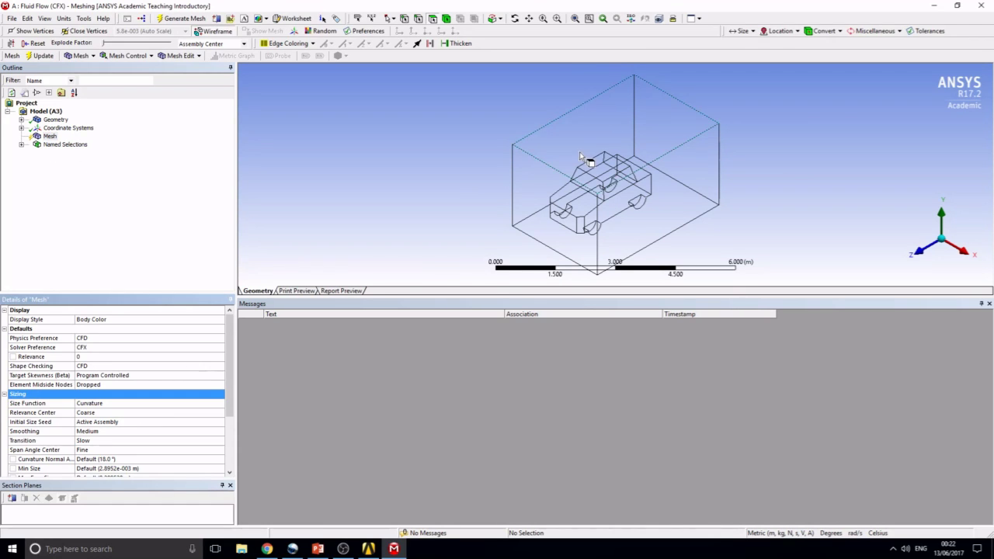
- Generate the mesh of the enclosure with the default sizing and inspect it around the car
middle_drag(590, 180, 497, 137)
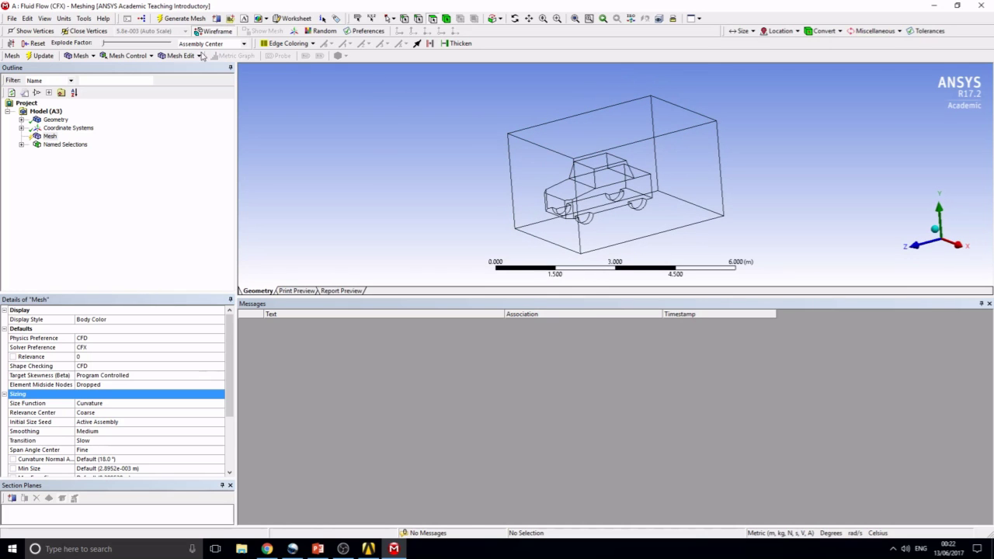
click(183, 19)
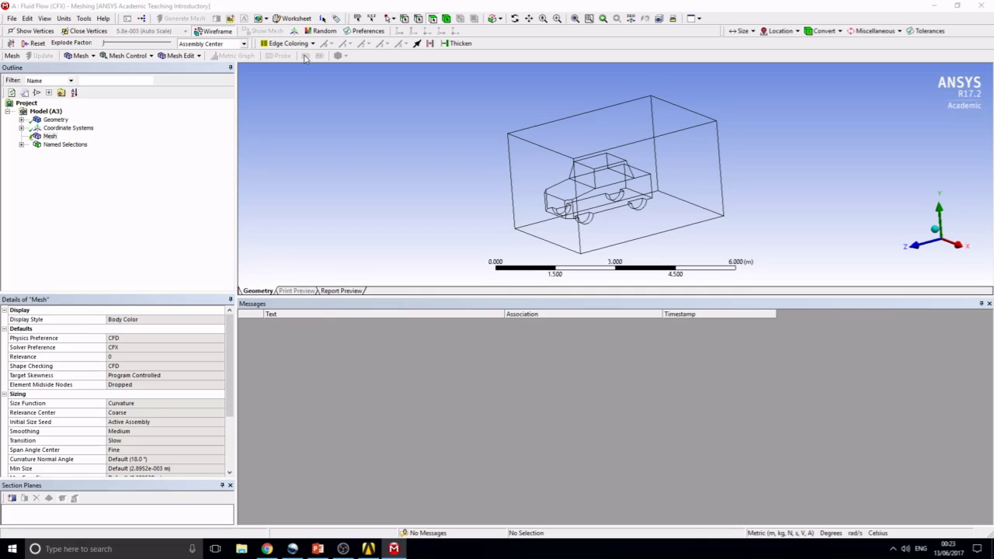
scroll(622, 194, up, 5)
scroll(623, 196, down, 3)
middle_drag(624, 196, 619, 170)
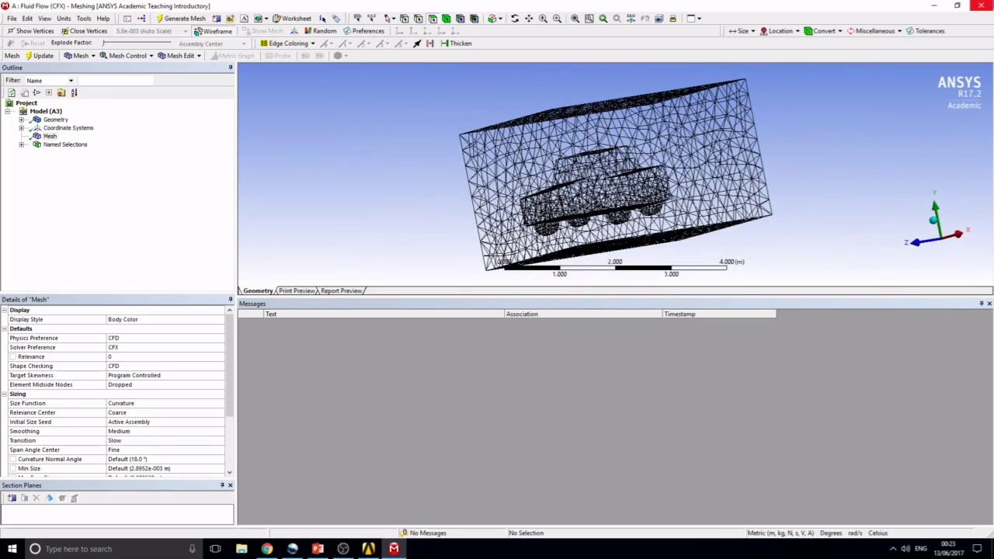
- Return to Workbench, update the components upstream of Setup, and open Setup in a maximized CFX-Pre
click(982, 6)
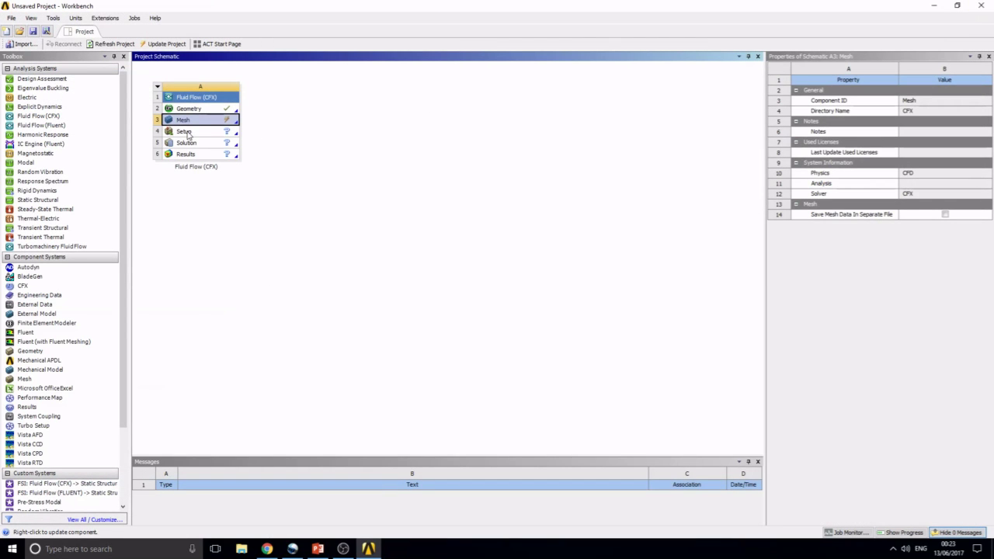
click(184, 131)
right_click(186, 134)
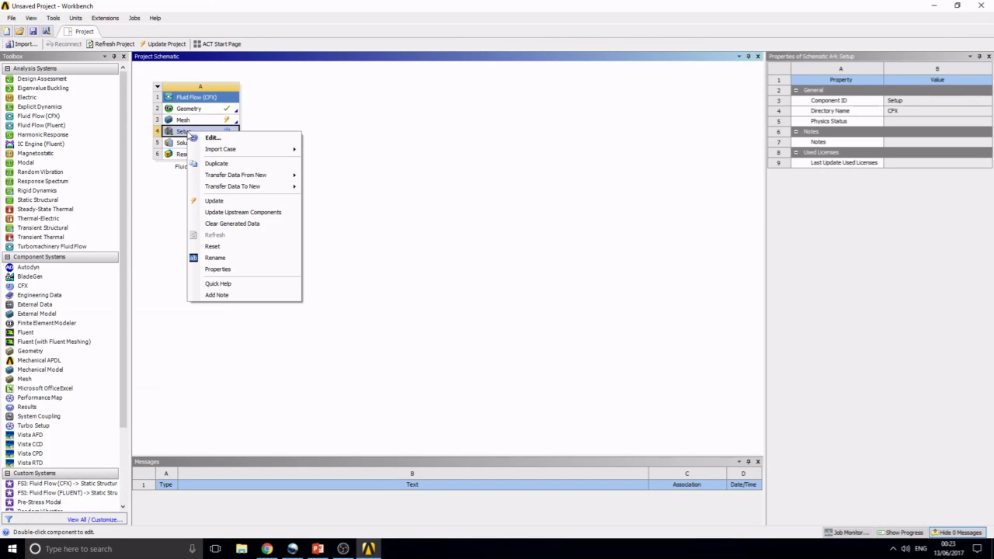
click(279, 213)
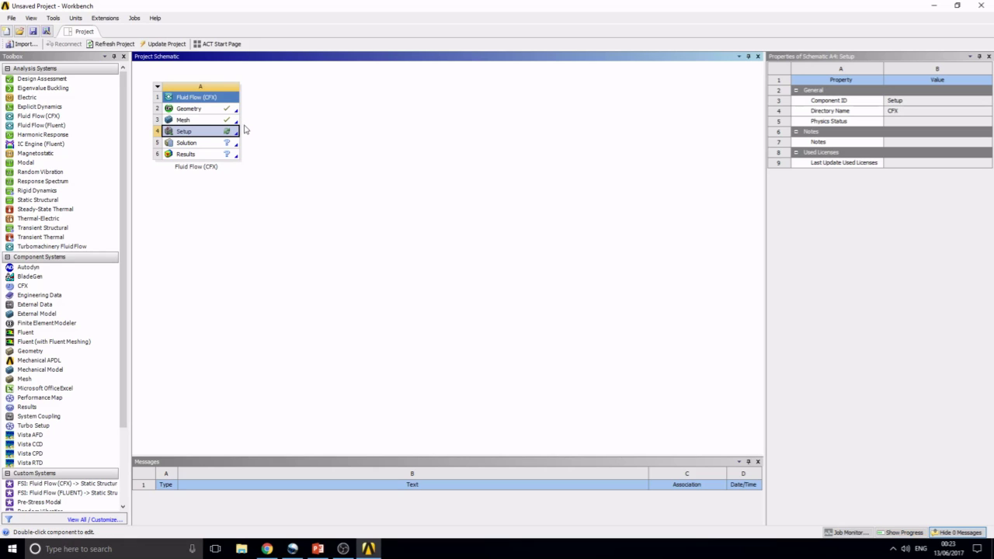
double_click(210, 136)
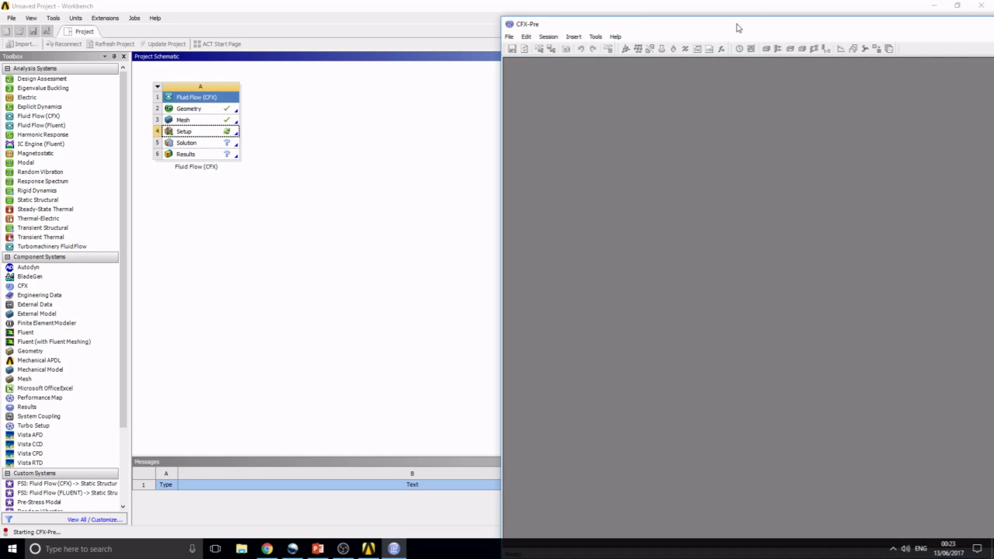
drag(735, 25, 351, 1)
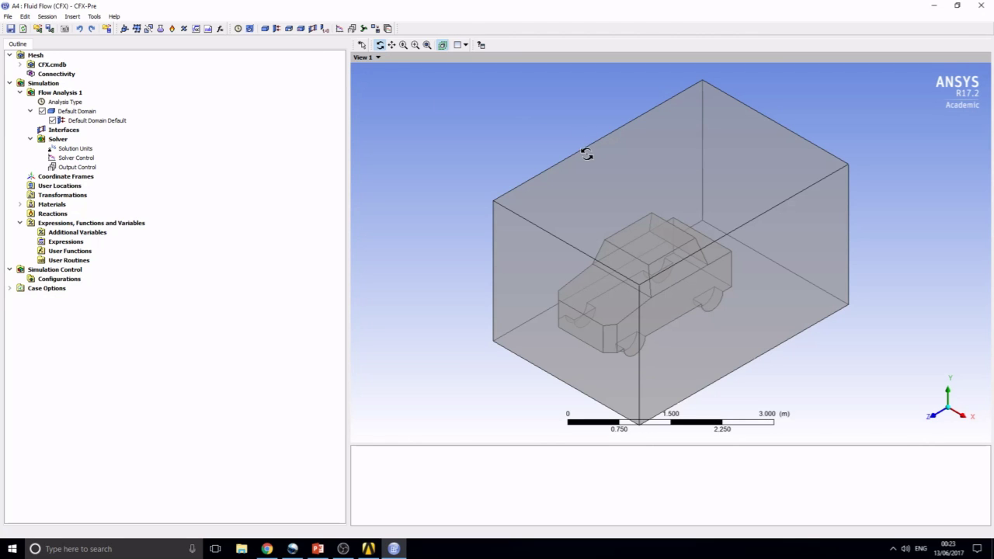
- Insert a boundary named inlet in the Default Domain
click(276, 31)
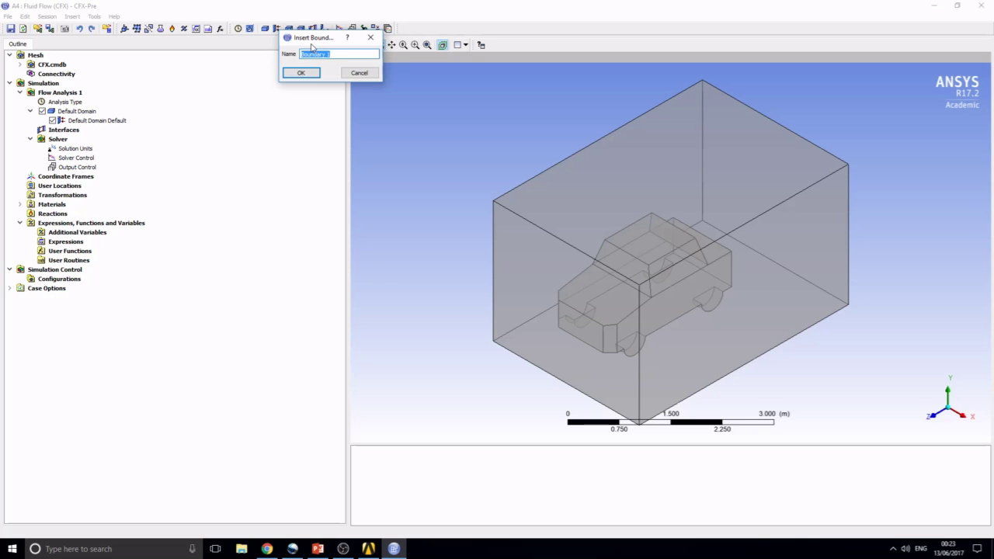
text(inlet)
key(Return)
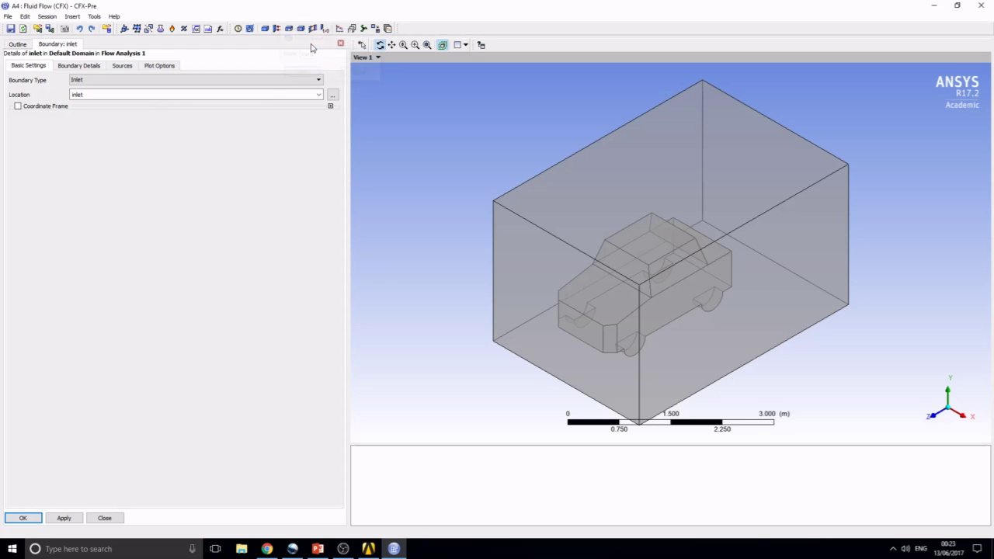
- Set the inlet boundary's normal speed to 26.8 m s^-1 and apply it
click(84, 68)
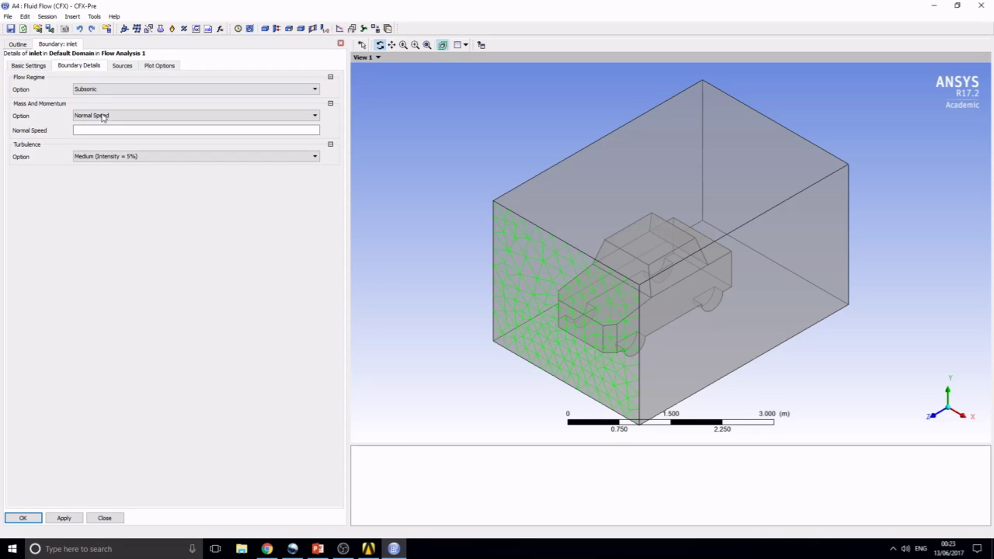
click(112, 130)
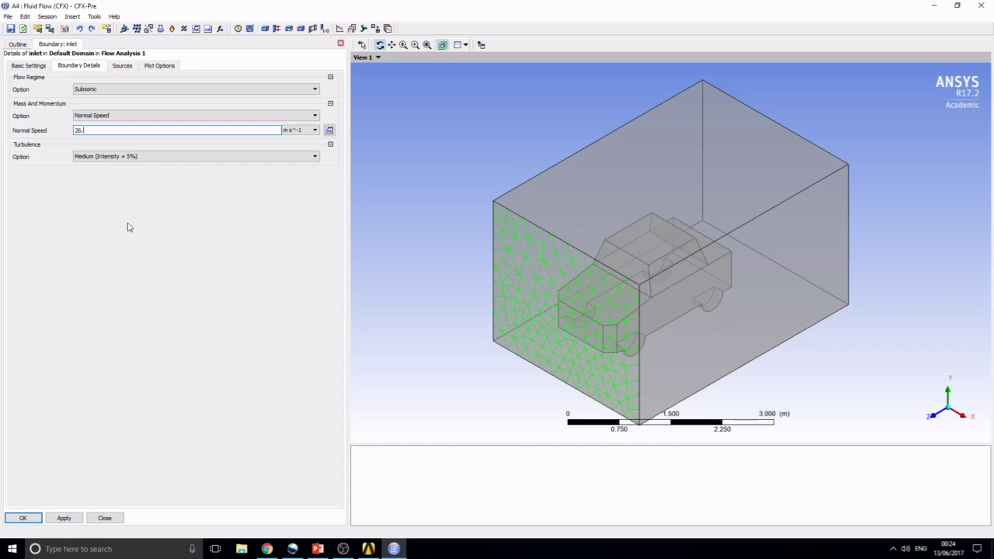
click(132, 214)
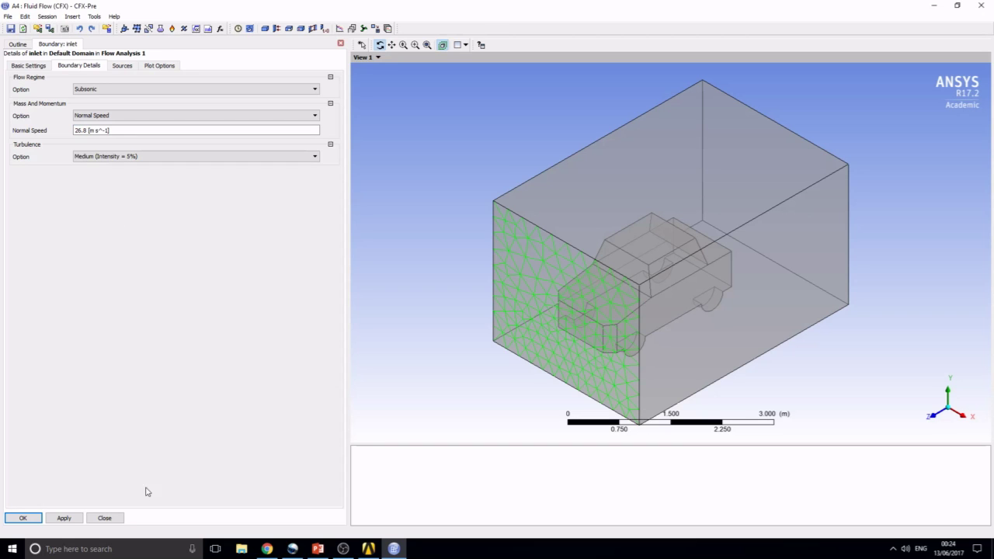
click(68, 520)
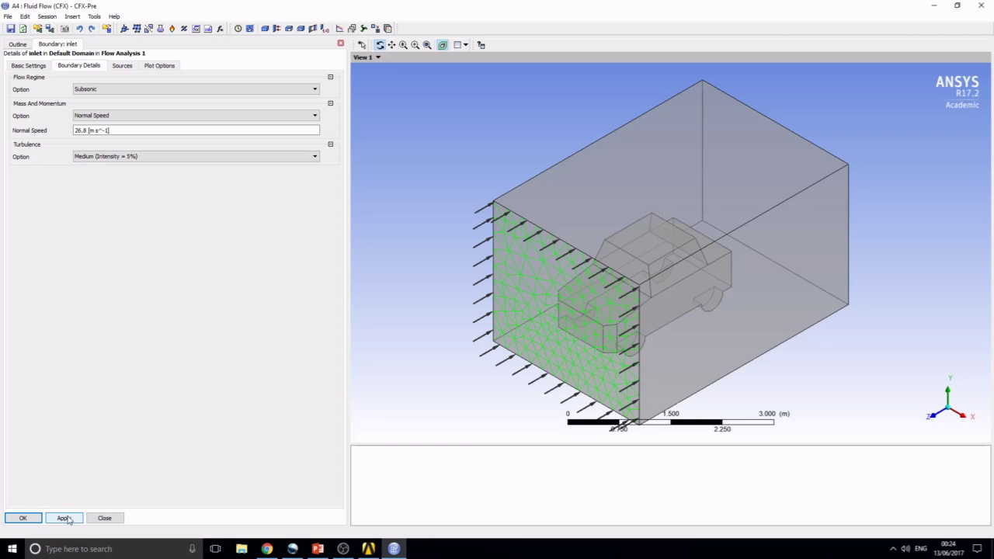
- Close the finished inlet boundary and insert a boundary named outlet in the Default Domain
click(24, 518)
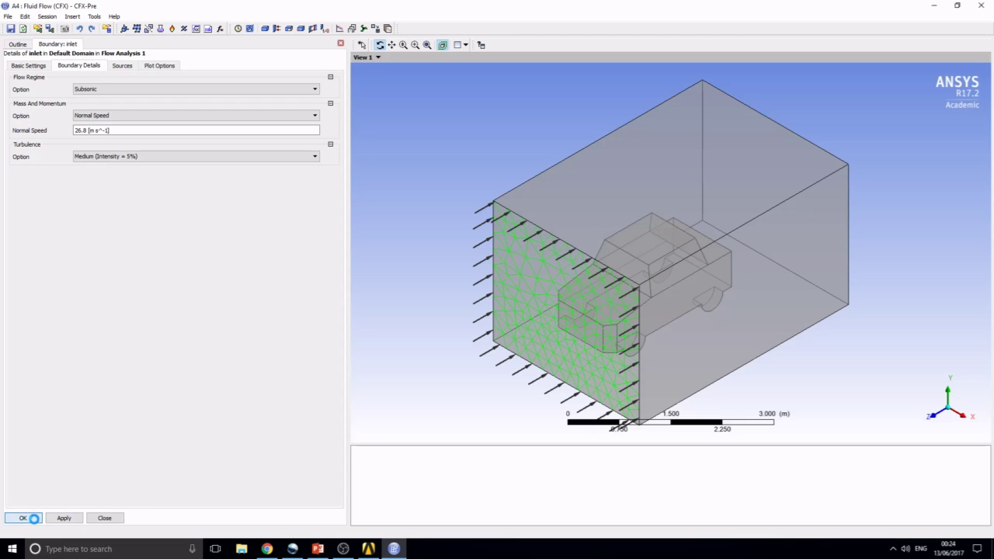
click(275, 29)
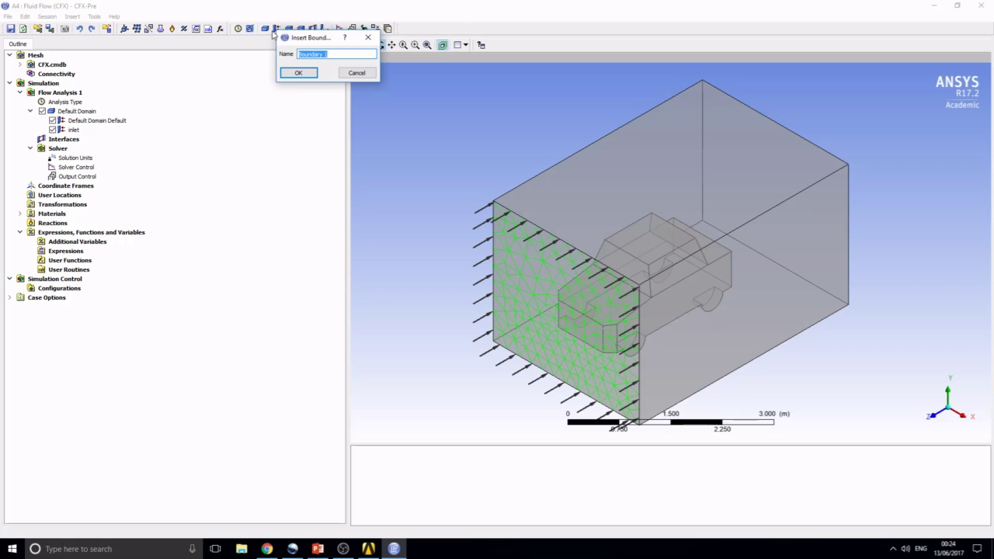
text(outlet)
key(Return)
- Set the outlet boundary's relative pressure to 0 Pa with the Average Static Pressure option and confirm it
click(78, 65)
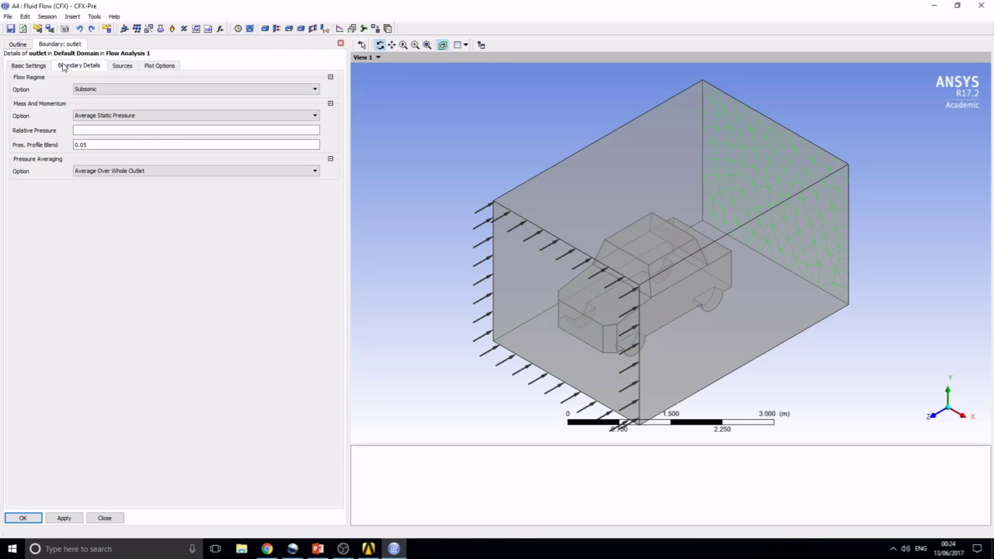
click(119, 131)
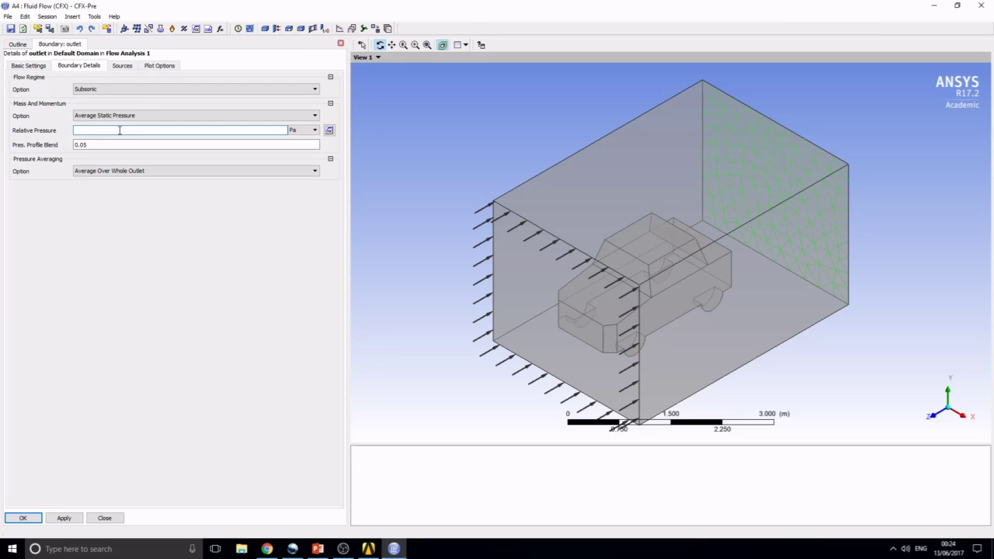
text(0)
click(65, 518)
click(35, 518)
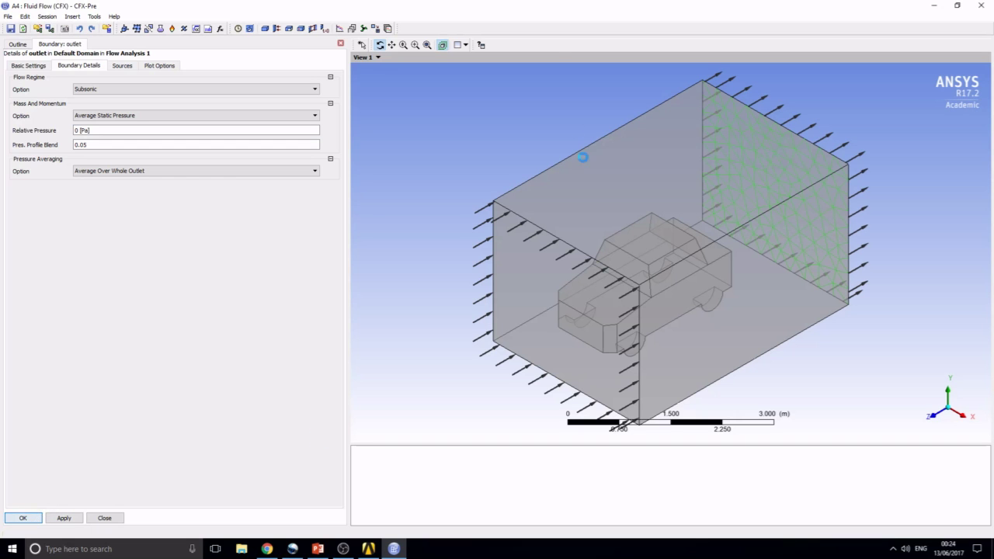
- Insert a boundary named wall and set its mass and momentum option to Free Slip Wall
click(275, 28)
text(wall)
key(Return)
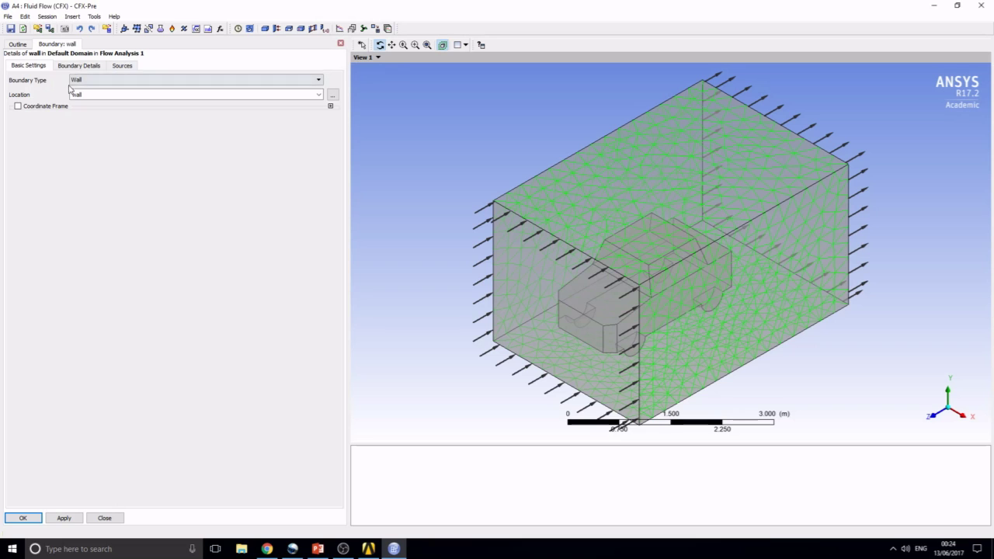
click(84, 65)
click(109, 90)
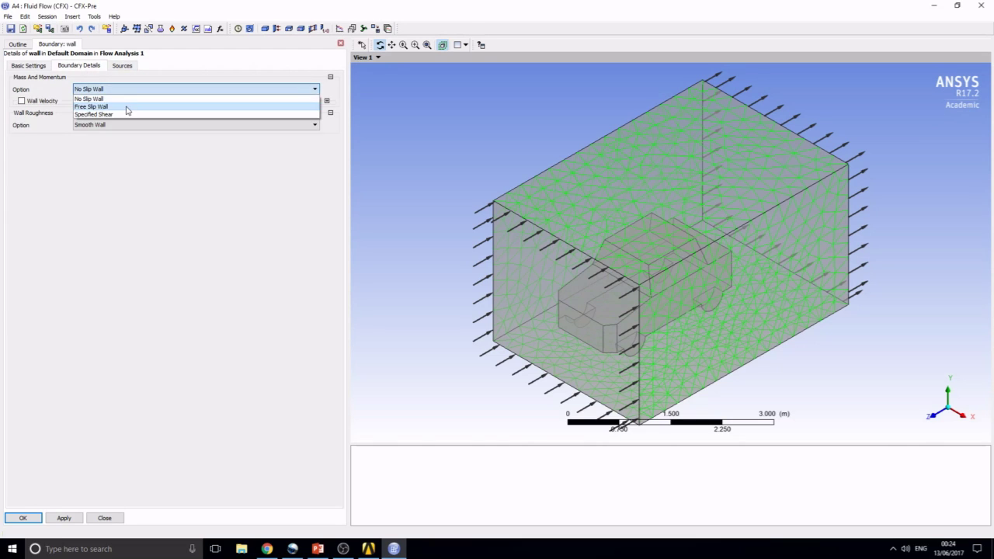
click(126, 110)
click(68, 518)
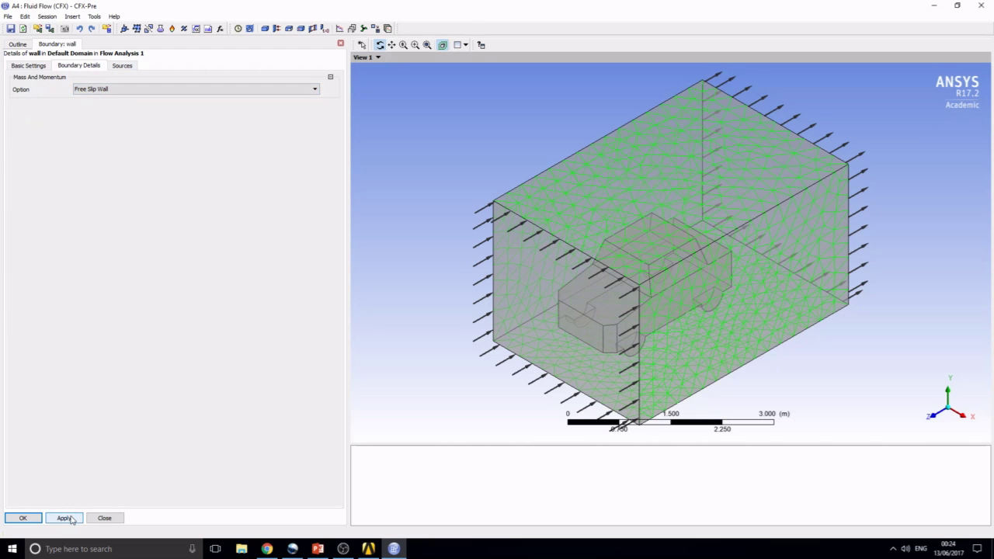
click(341, 43)
- Insert a boundary named car with boundary type Wall, keeping the No Slip Wall and Smooth Wall options
click(264, 28)
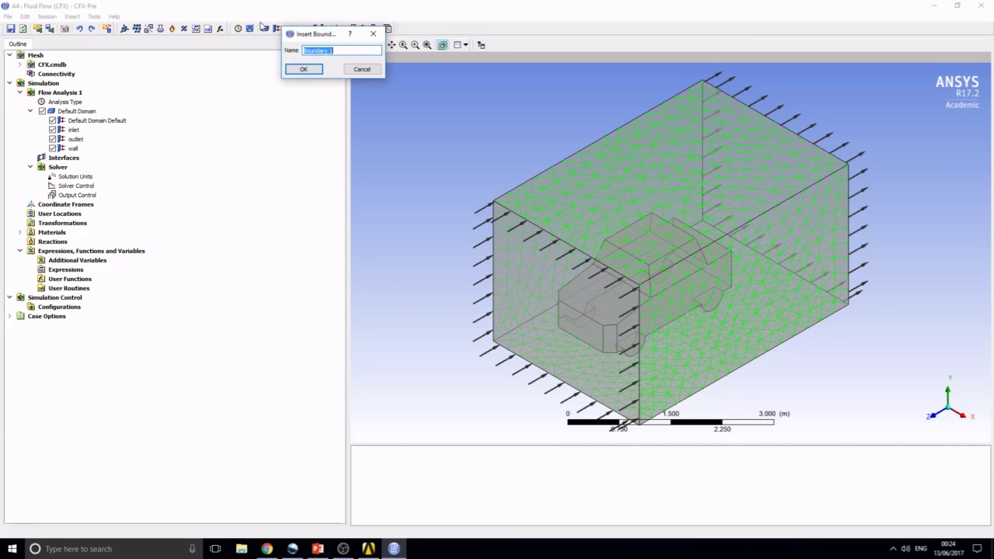
text(car)
key(Return)
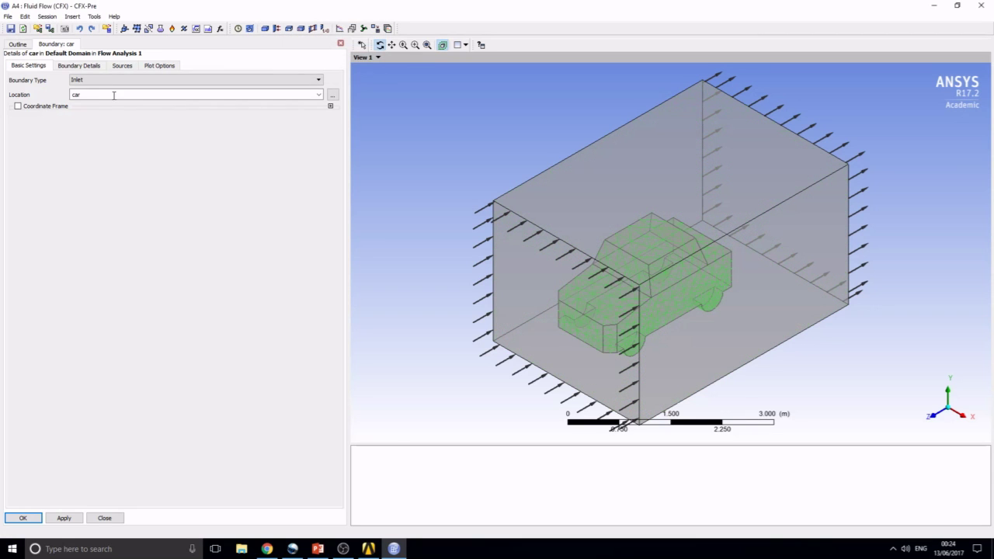
click(131, 81)
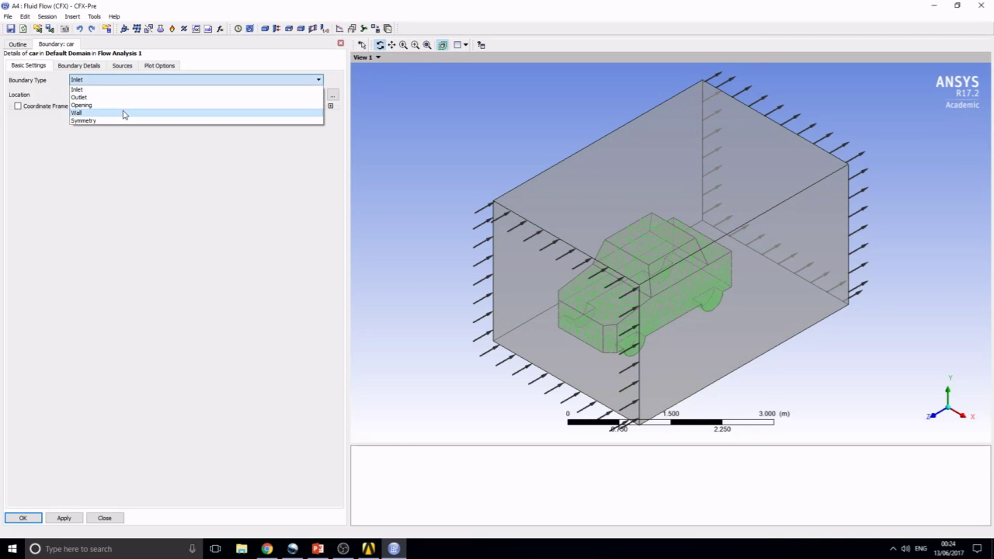
click(123, 111)
click(89, 66)
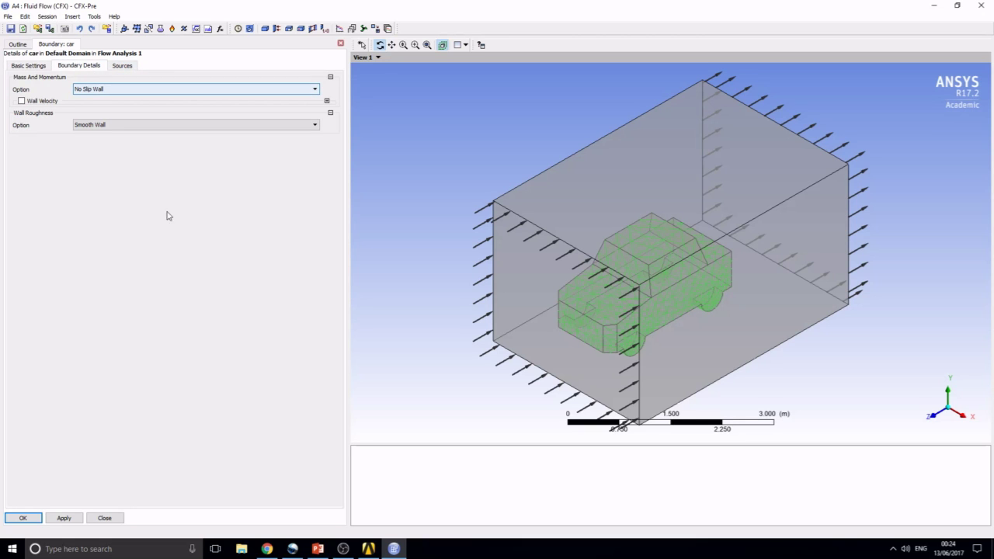
click(63, 517)
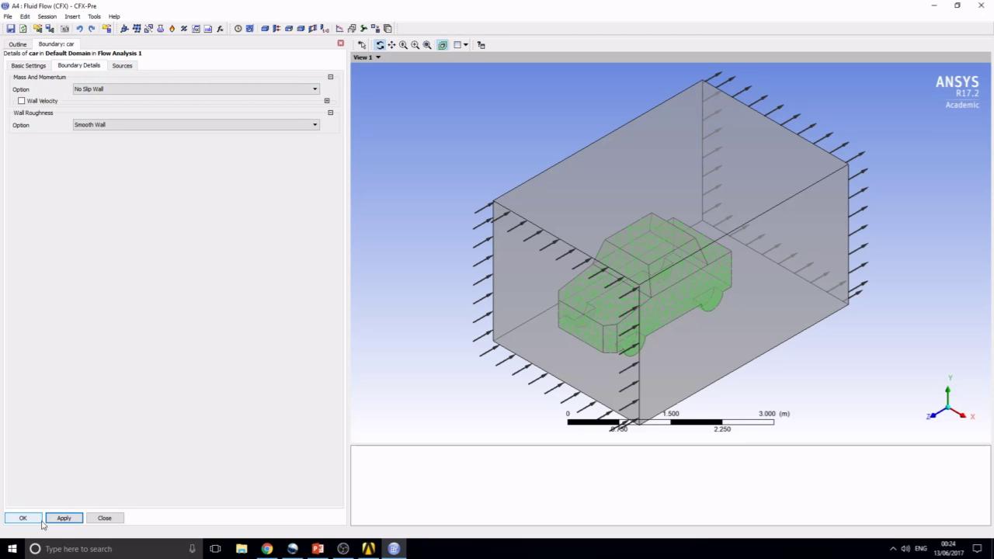
click(25, 518)
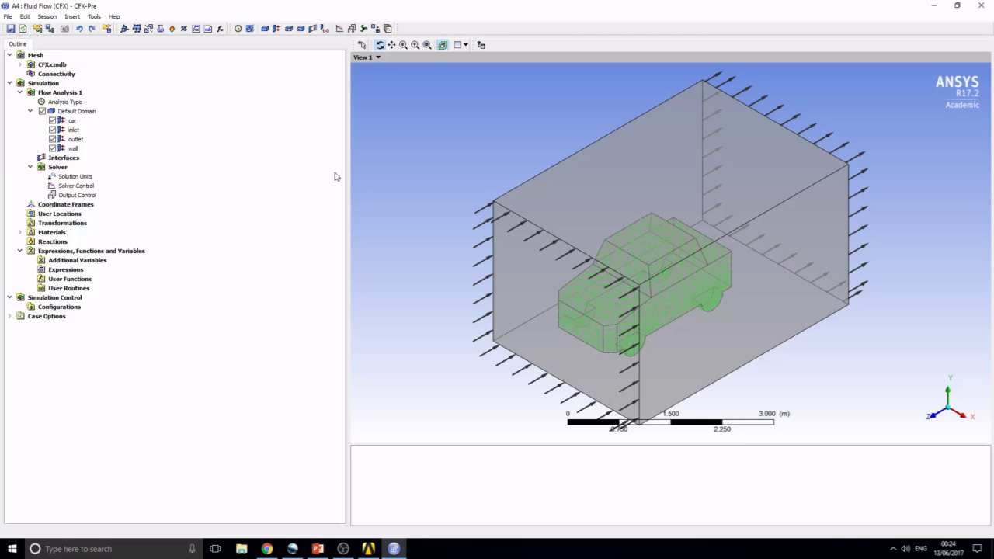
- Define the global initialization with Cartesian velocity components Automatic with Value: U 26.8, V 0 and W 0 m s^-1
click(325, 29)
click(211, 123)
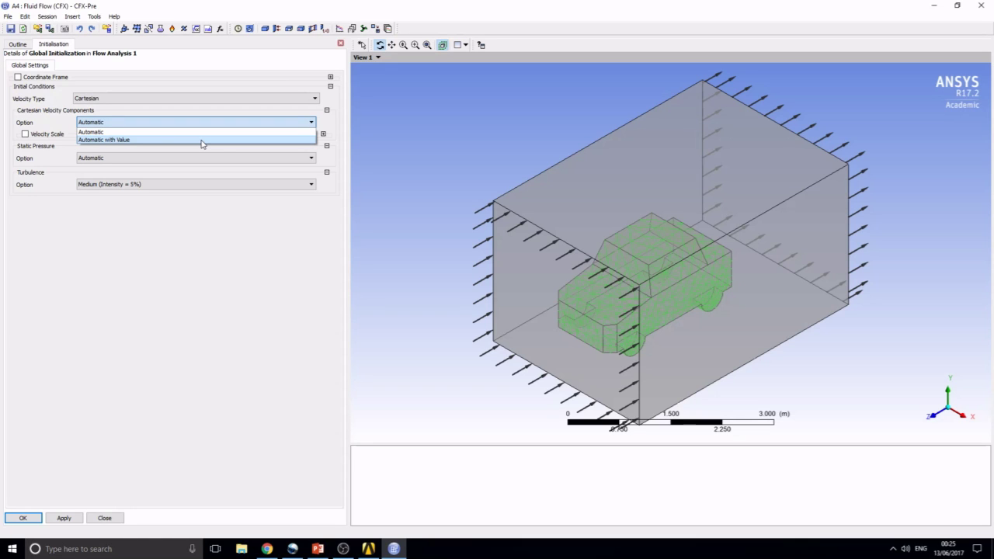
click(202, 141)
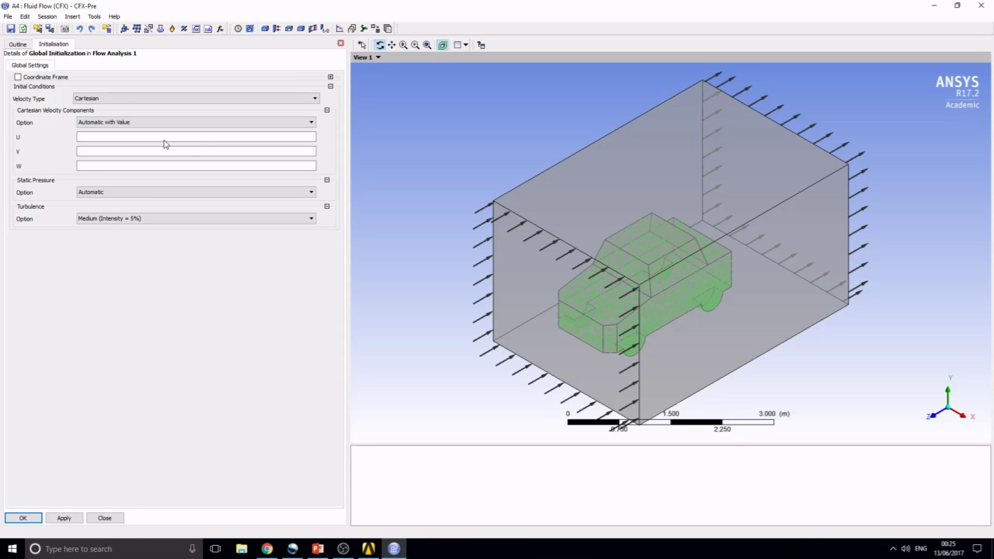
click(174, 138)
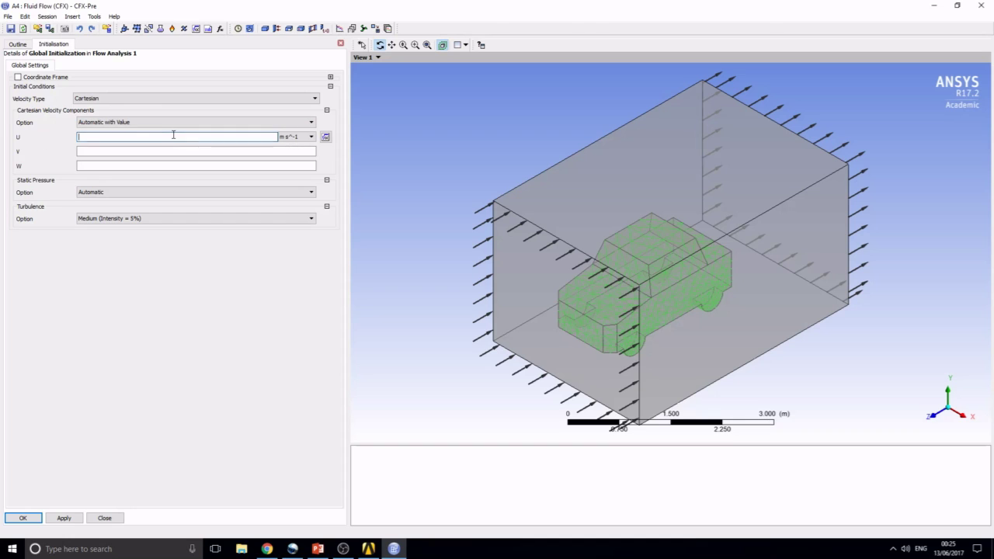
click(284, 153)
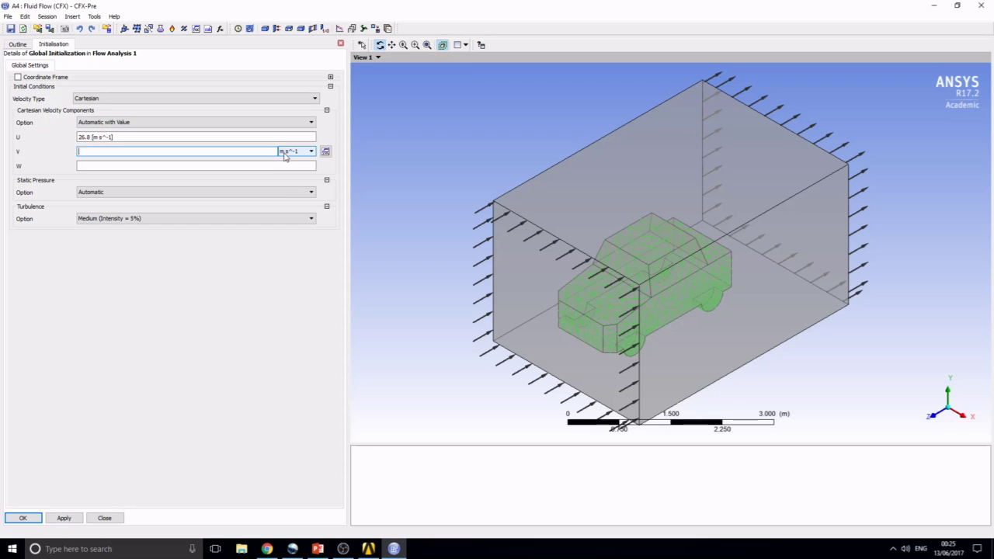
text(0)
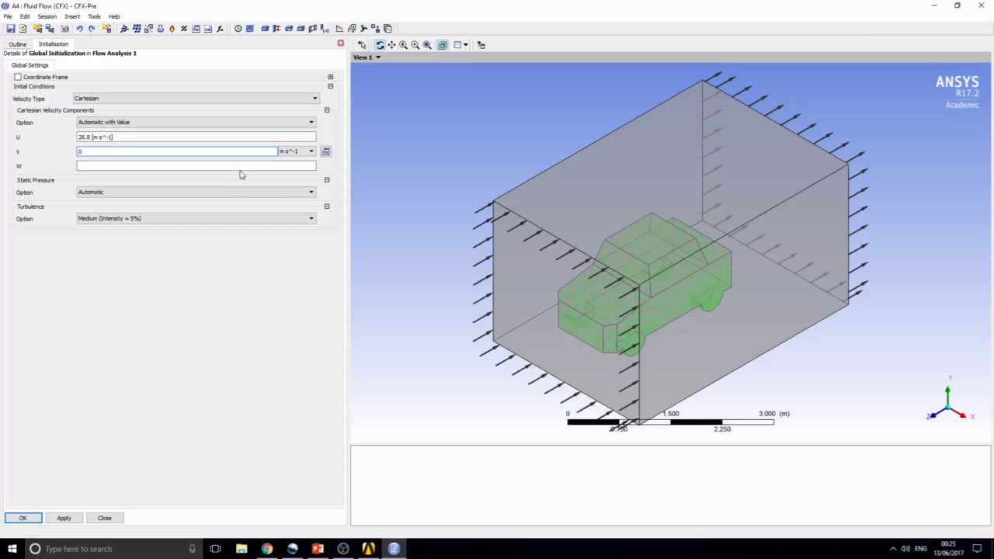
click(243, 167)
text(0)
click(216, 366)
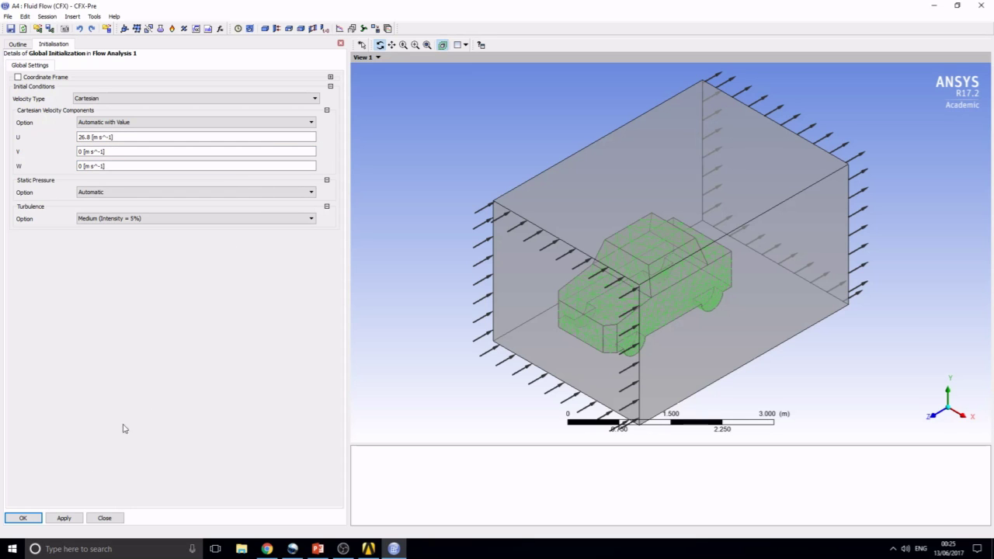
click(22, 518)
- Close CFX-Pre, open Solution from Workbench and run the solver in Serial mode until it finishes
click(981, 6)
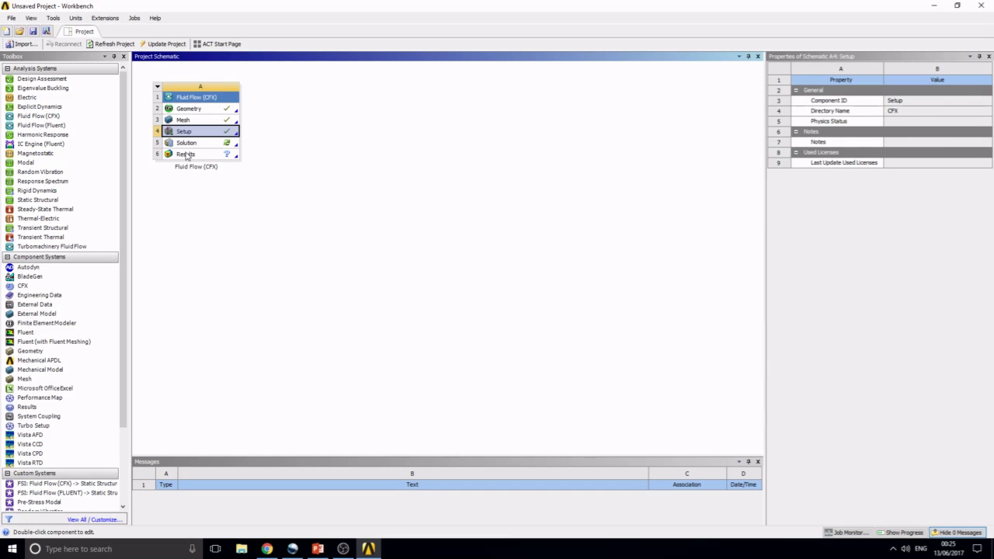
double_click(190, 145)
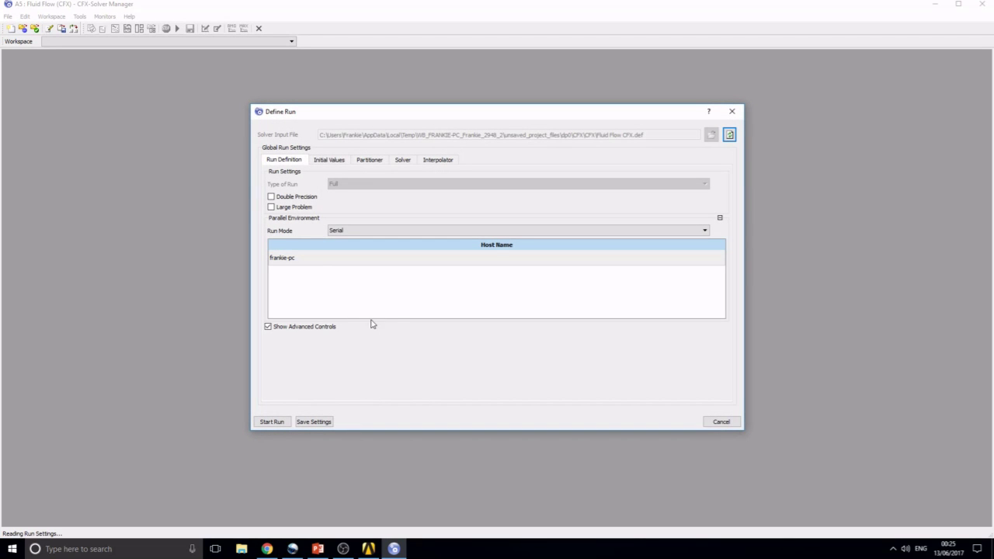
click(271, 422)
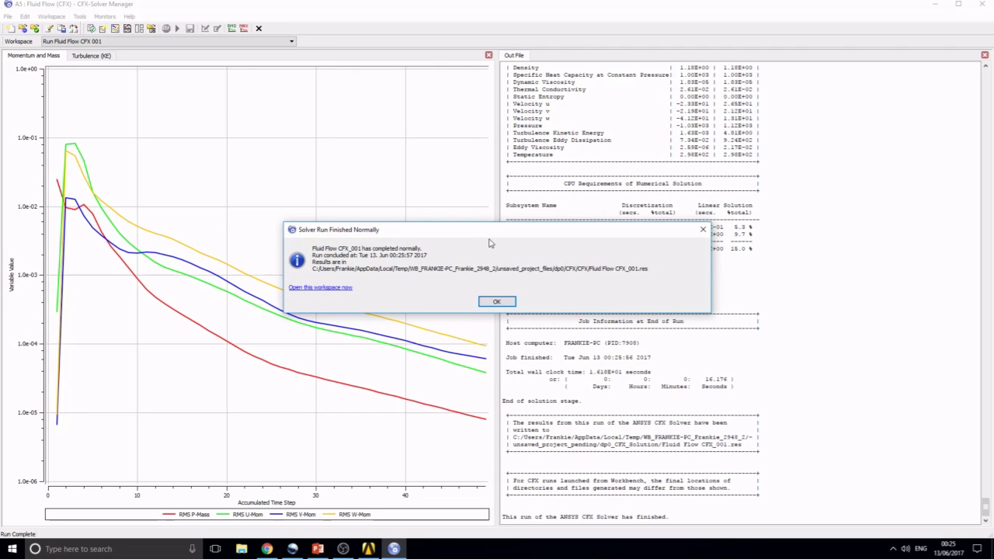
click(510, 302)
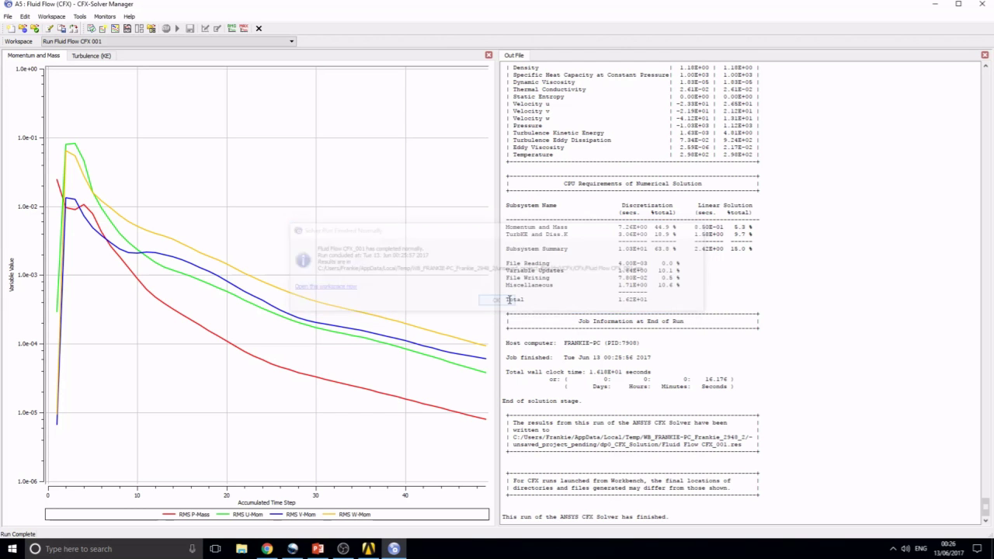
- Close CFX-Solver Manager and open Results from Workbench in CFD-Post
click(983, 4)
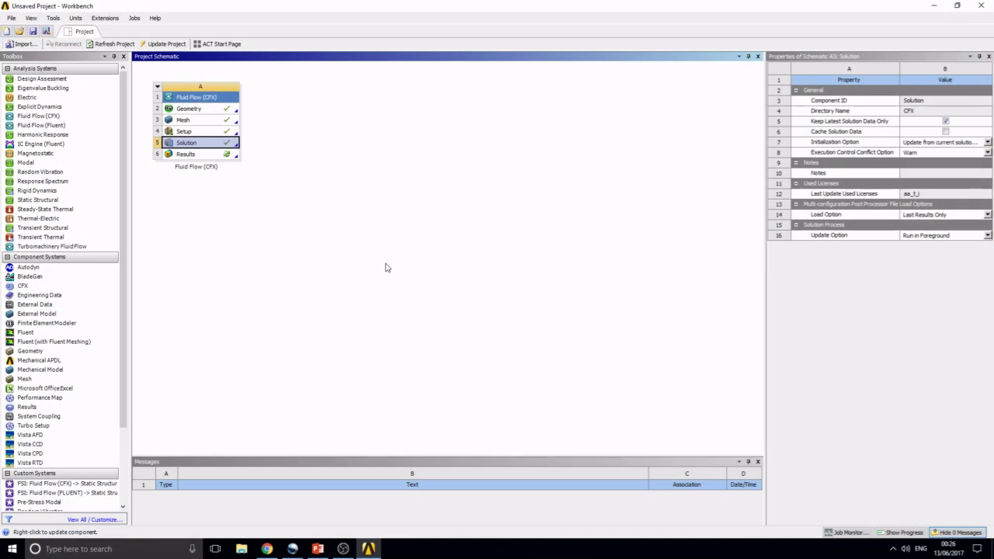
double_click(203, 156)
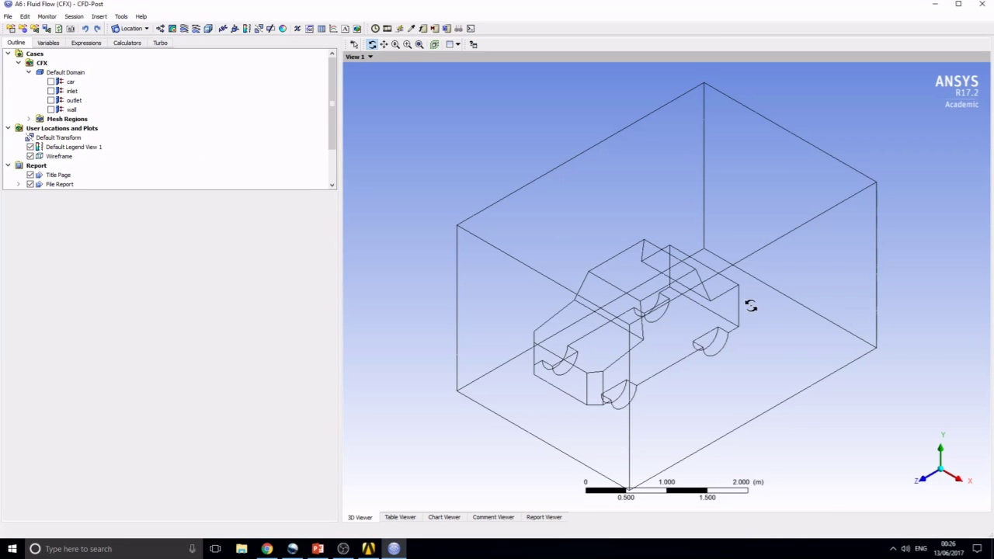
drag(744, 324, 736, 289)
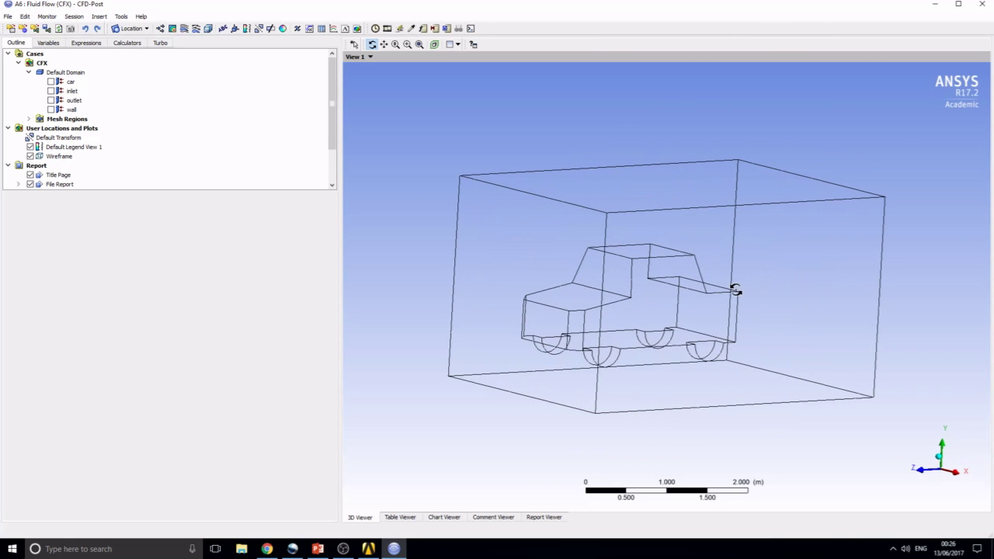
- Insert a Pressure contour on the car with global range and 11 contours, and inspect it around the car's front and side
click(173, 29)
click(198, 72)
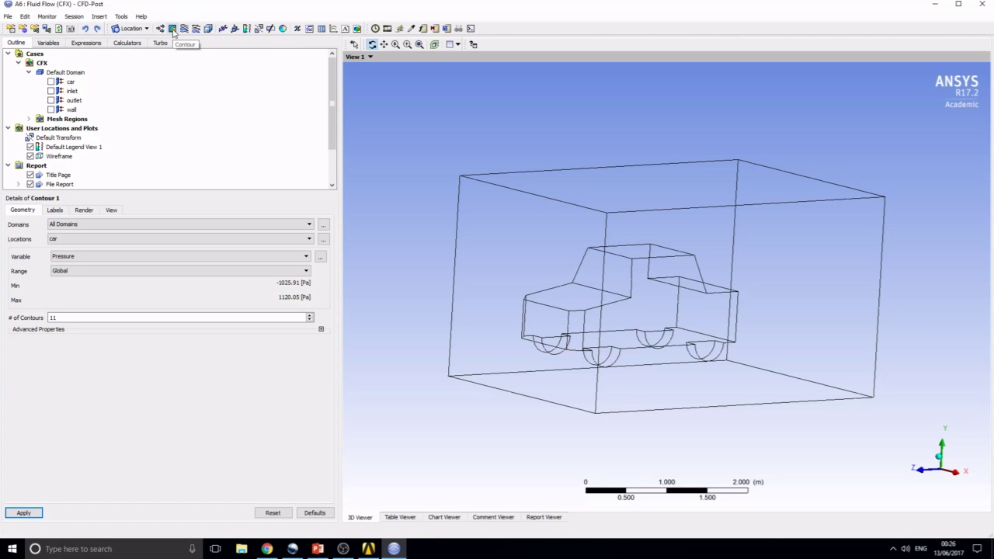
click(281, 240)
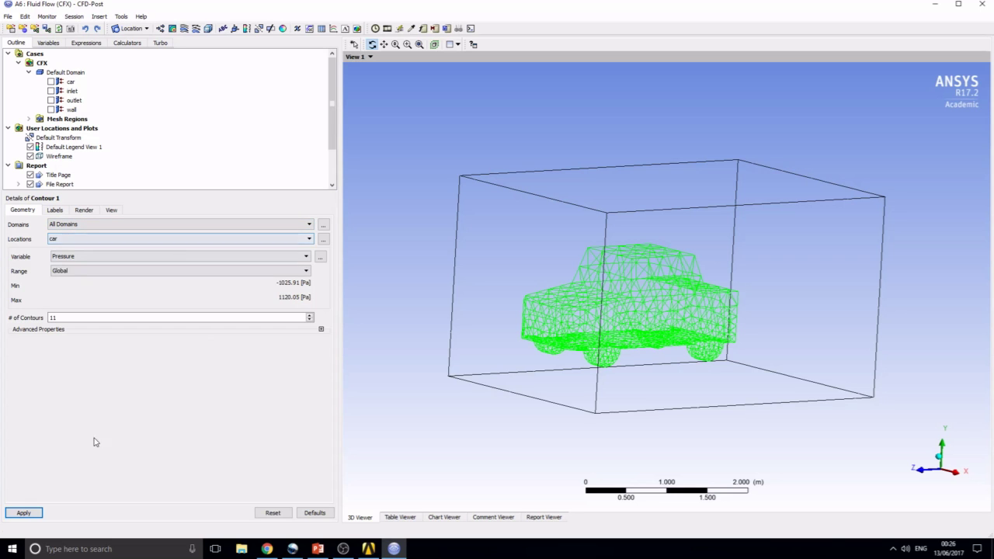
click(21, 515)
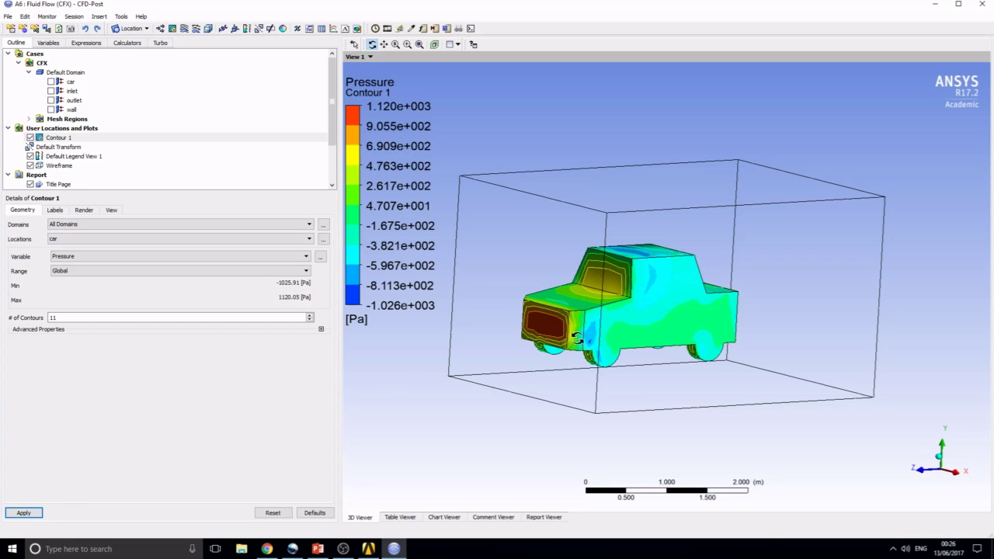
mouse_move(618, 302)
mouse_down()
mouse_move(794, 307)
mouse_move(811, 274)
mouse_move(627, 313)
mouse_up()
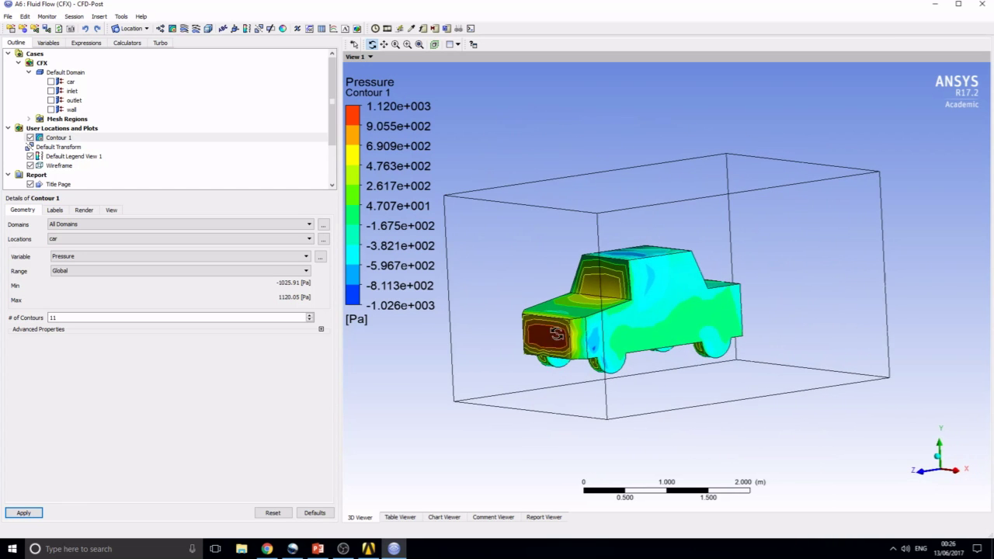
drag(567, 319, 547, 325)
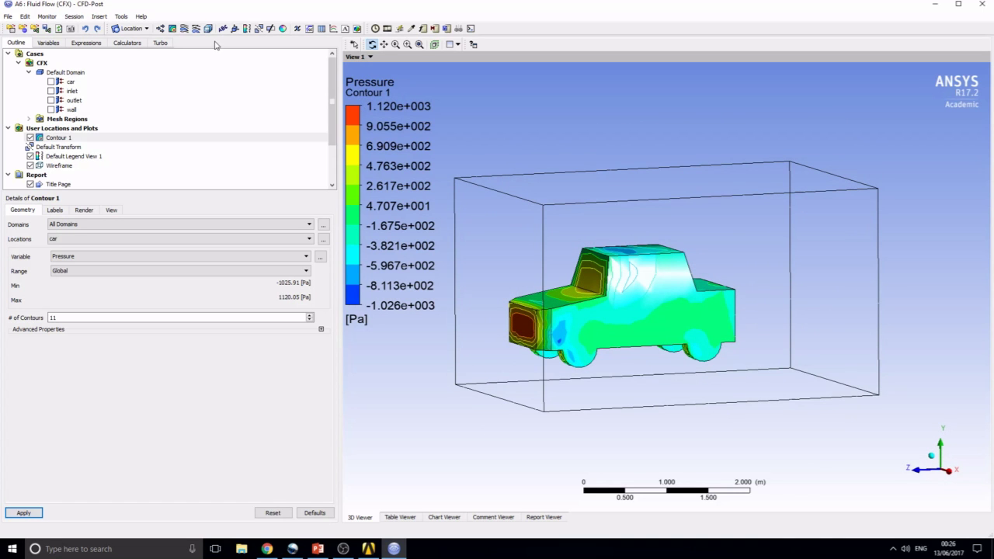
- Insert a YZ slice plane at X 0.0 m across all domains, and hide it in the 3D view
click(133, 29)
click(136, 76)
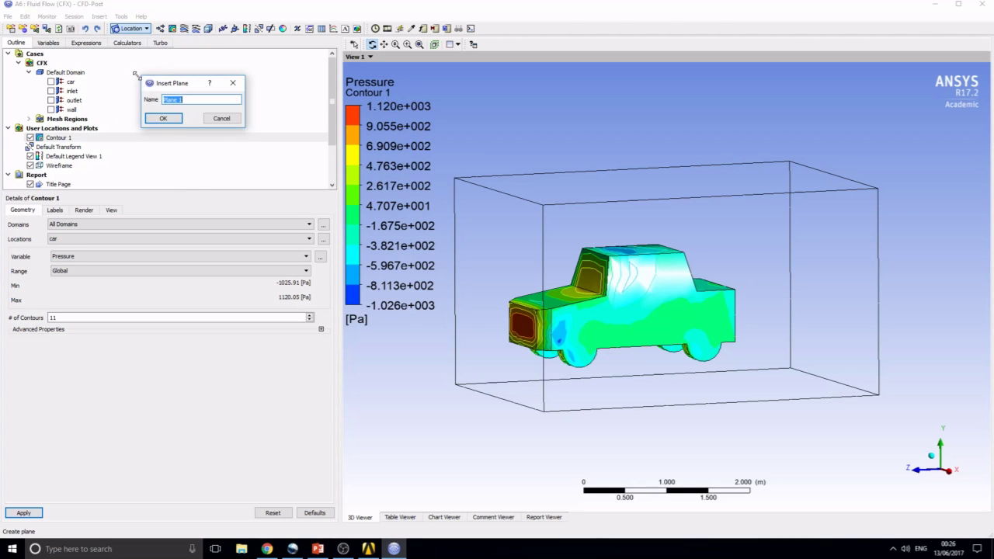
click(162, 118)
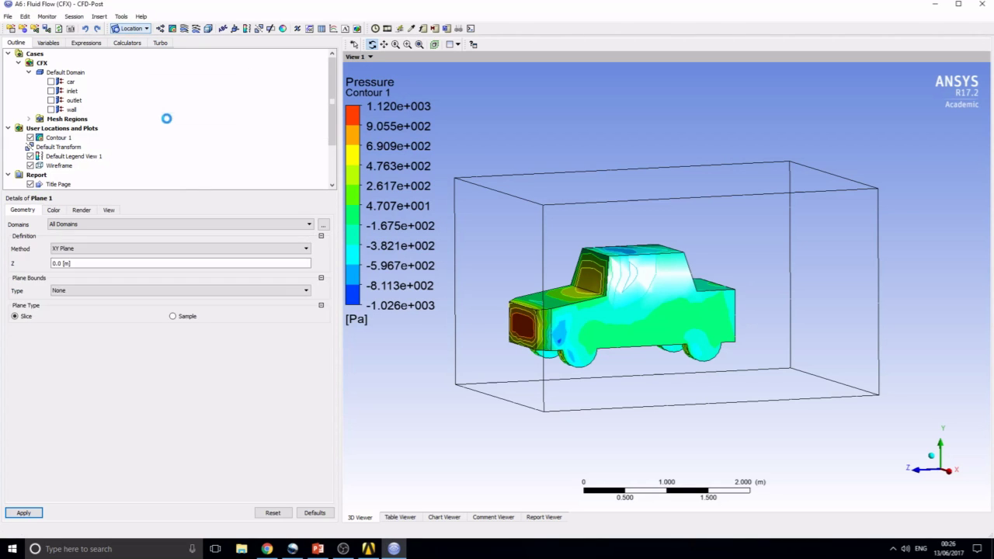
click(155, 250)
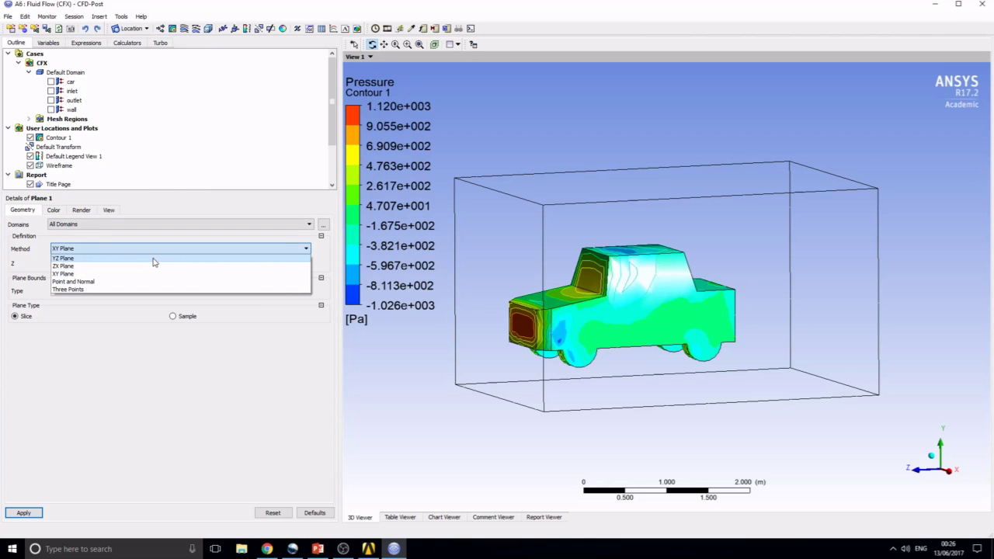
click(154, 259)
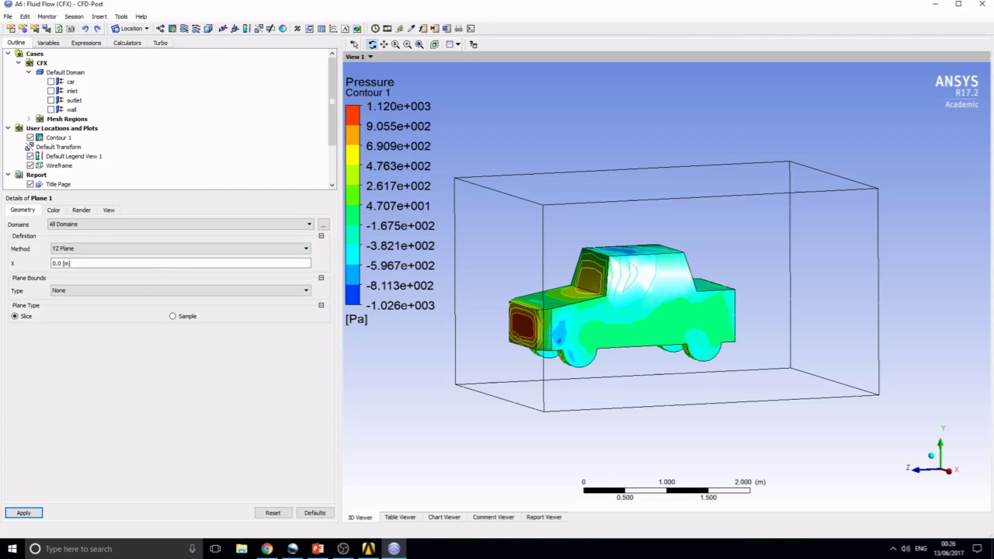
click(31, 515)
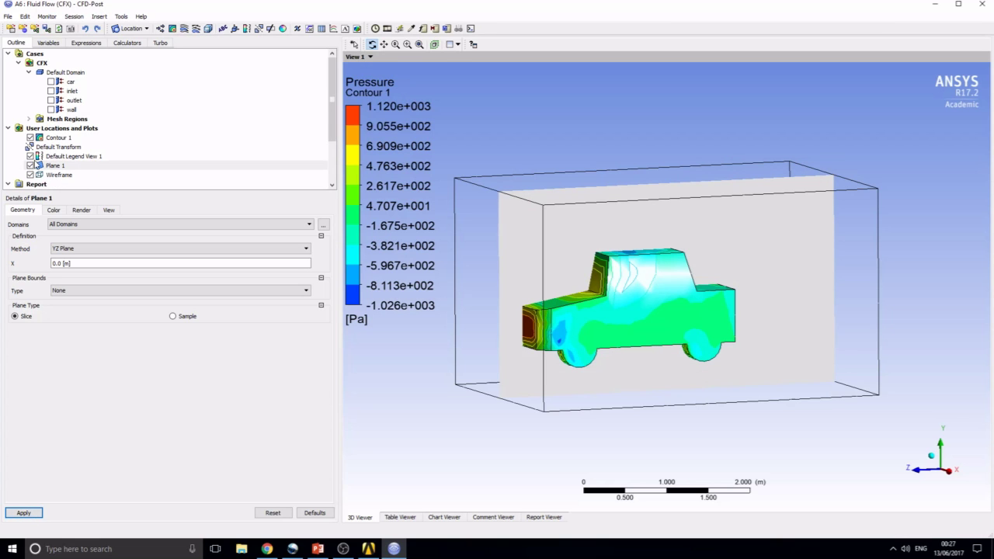
click(30, 165)
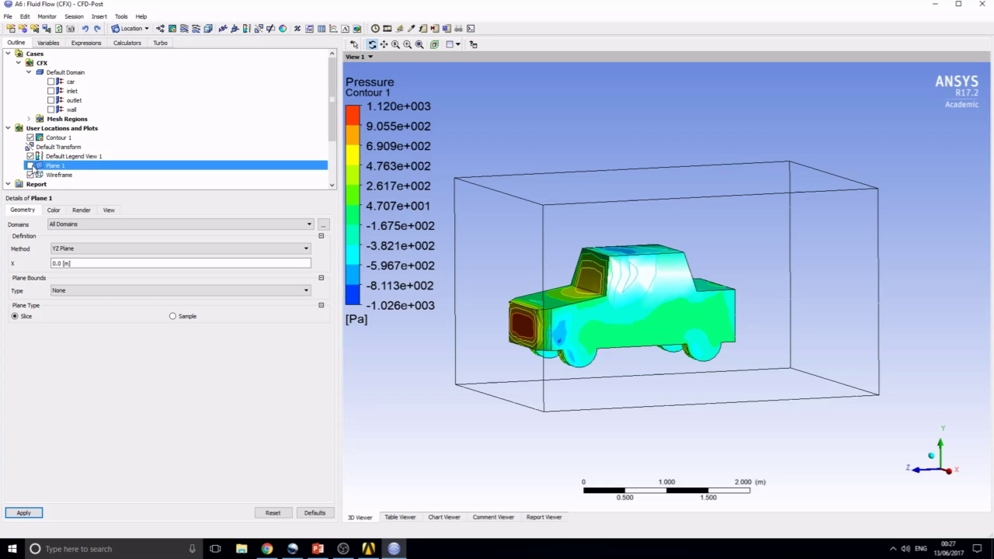
- Insert a forward 3D Velocity streamline starting from Plane 1 with 500 equally spaced points, and inspect the flow around the car
click(184, 31)
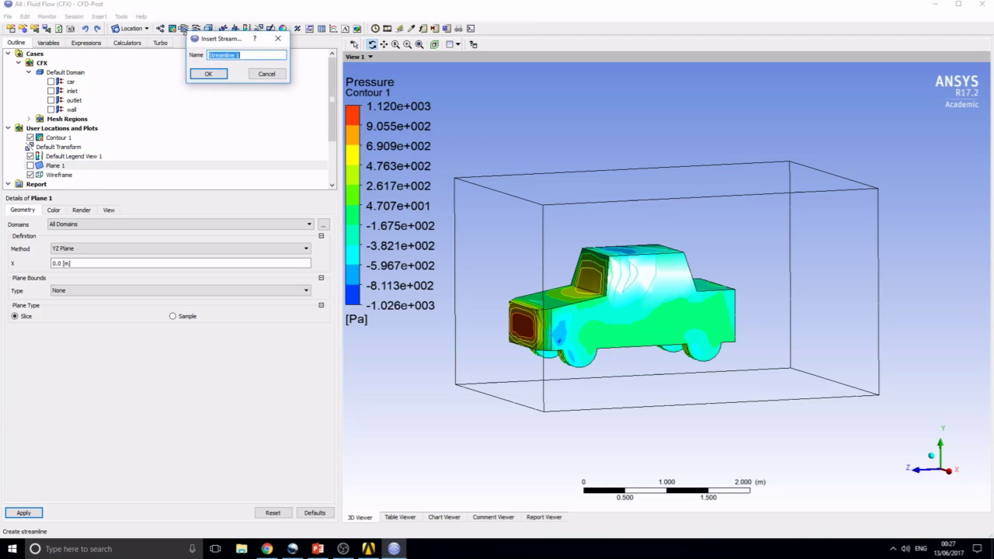
click(212, 73)
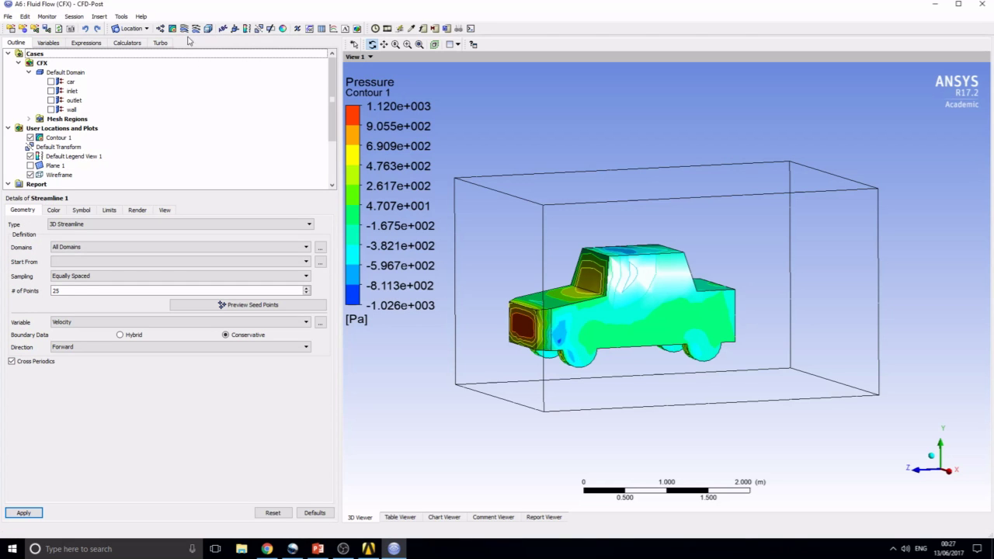
click(169, 262)
click(141, 305)
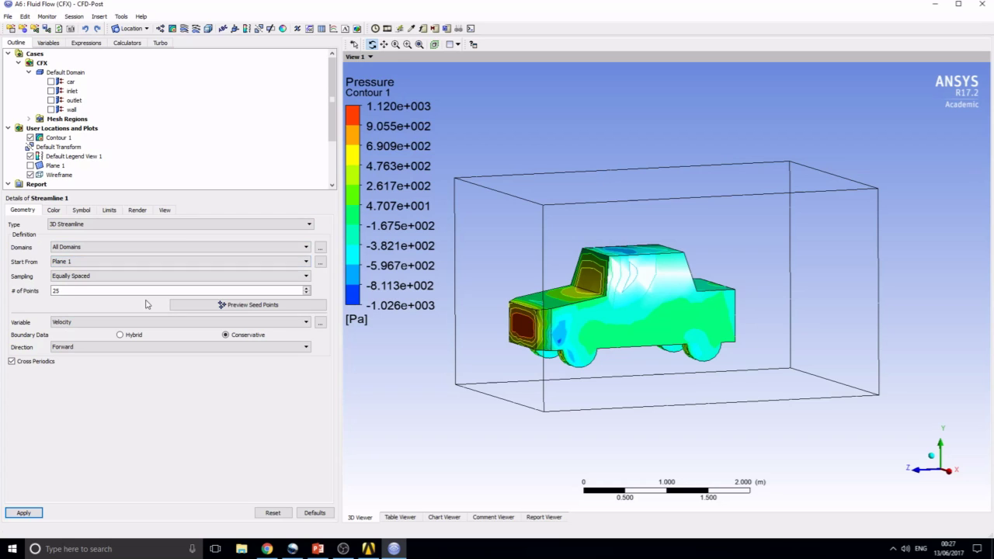
double_click(147, 291)
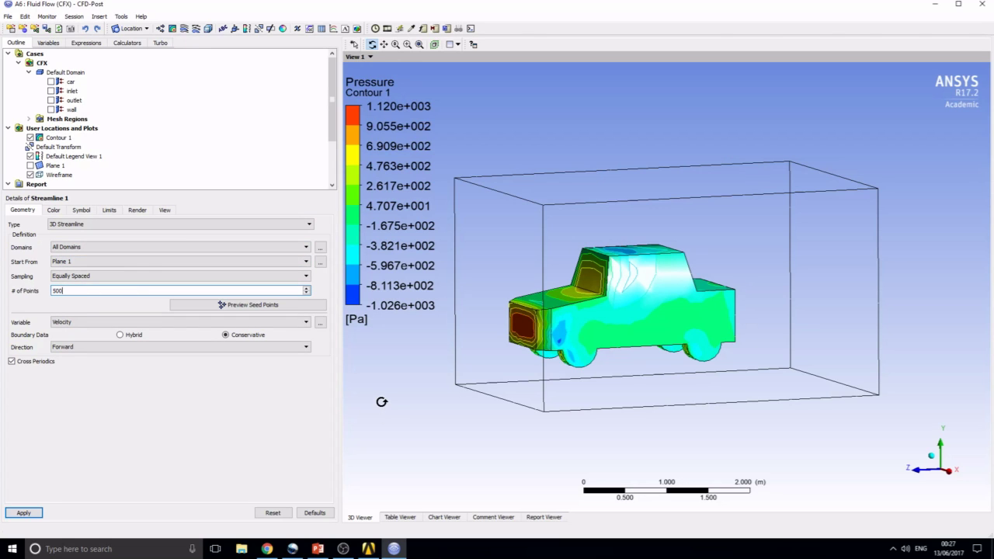
click(34, 514)
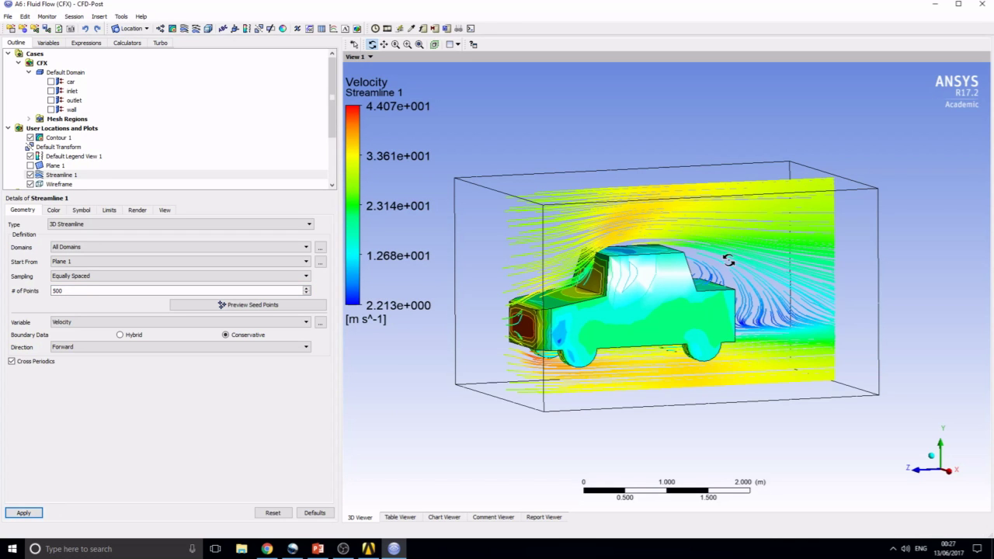
mouse_move(729, 261)
mouse_down()
mouse_move(721, 249)
mouse_move(644, 256)
mouse_move(689, 257)
mouse_move(723, 235)
mouse_move(742, 266)
mouse_up()
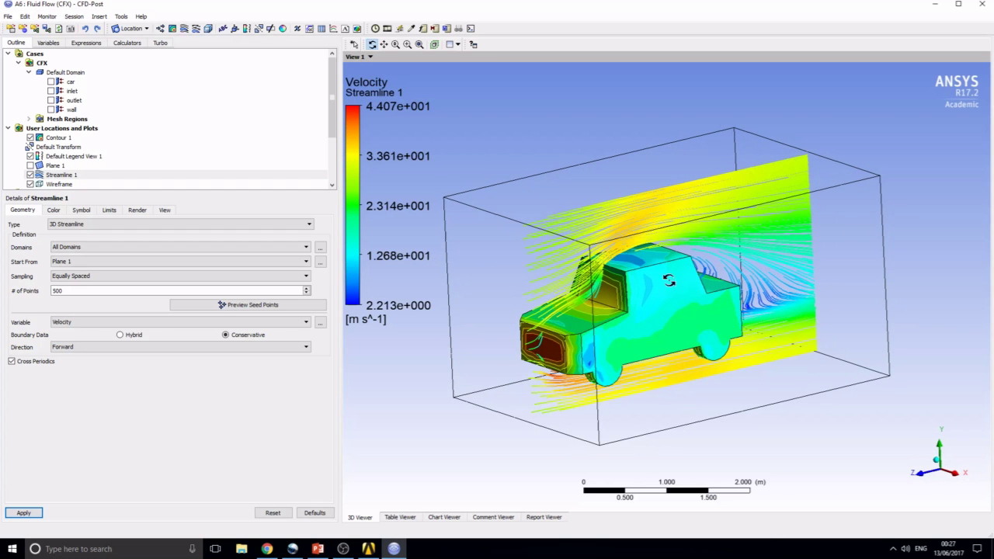
- Hide the streamlines, show Plane 1 and color it by the variable Velocity u with global range
click(30, 175)
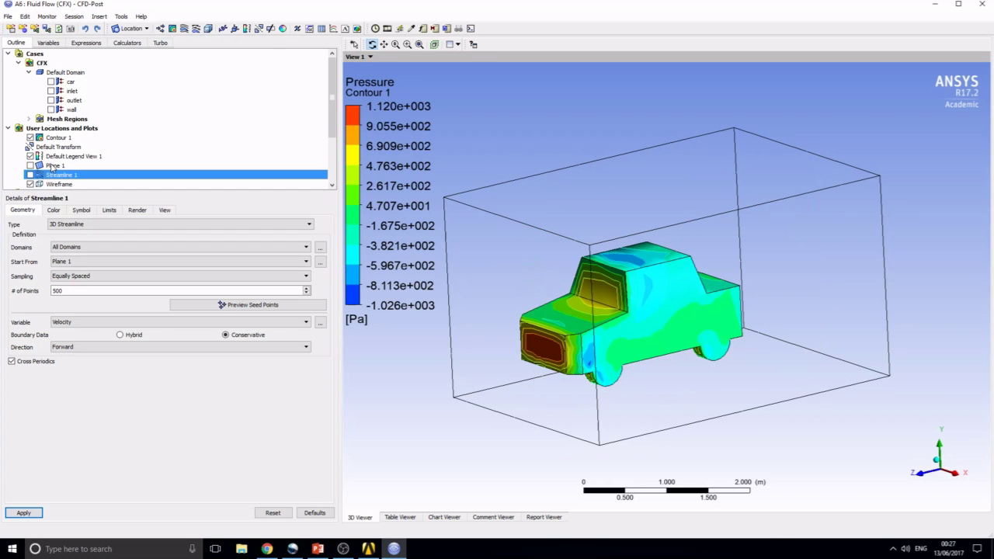
click(53, 166)
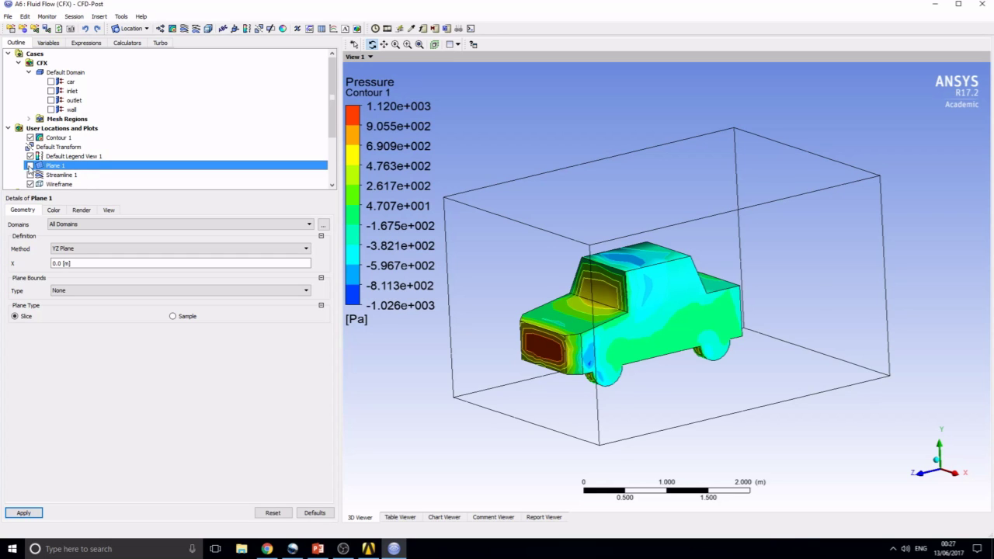
click(30, 166)
click(53, 210)
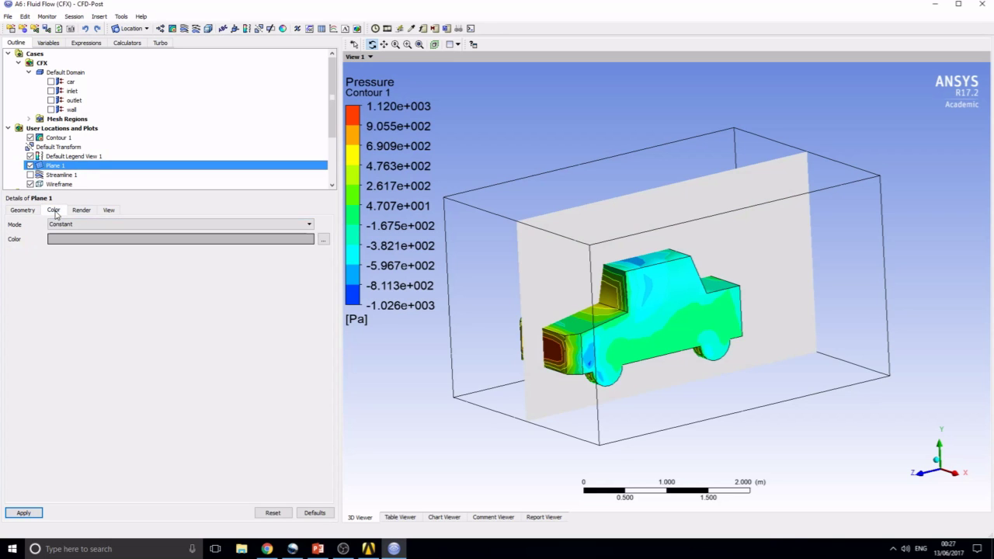
click(63, 225)
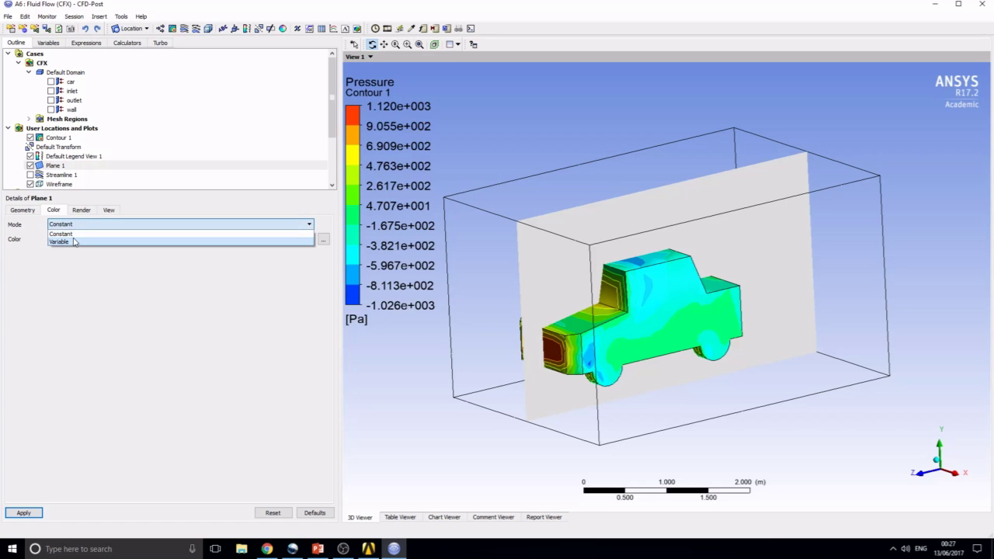
click(77, 242)
click(75, 243)
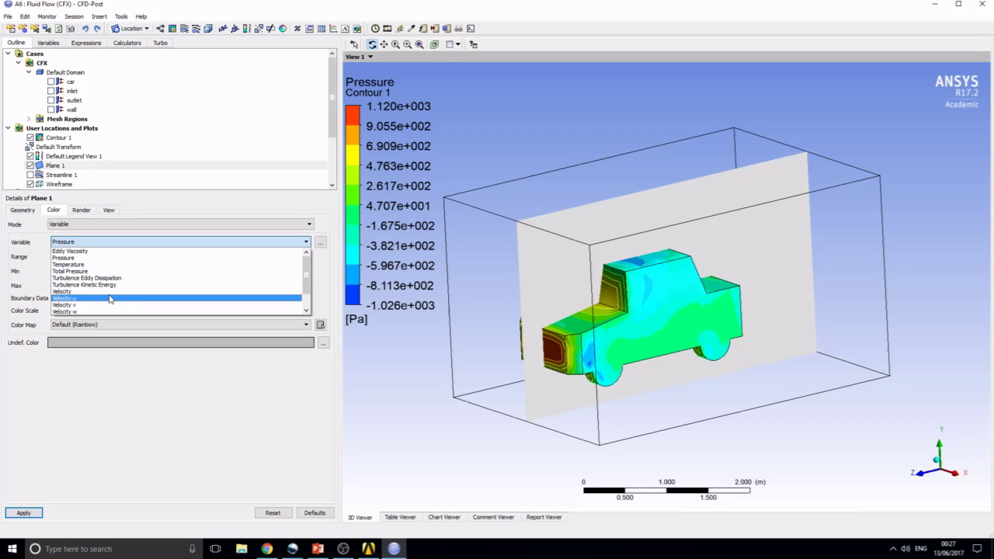
click(110, 299)
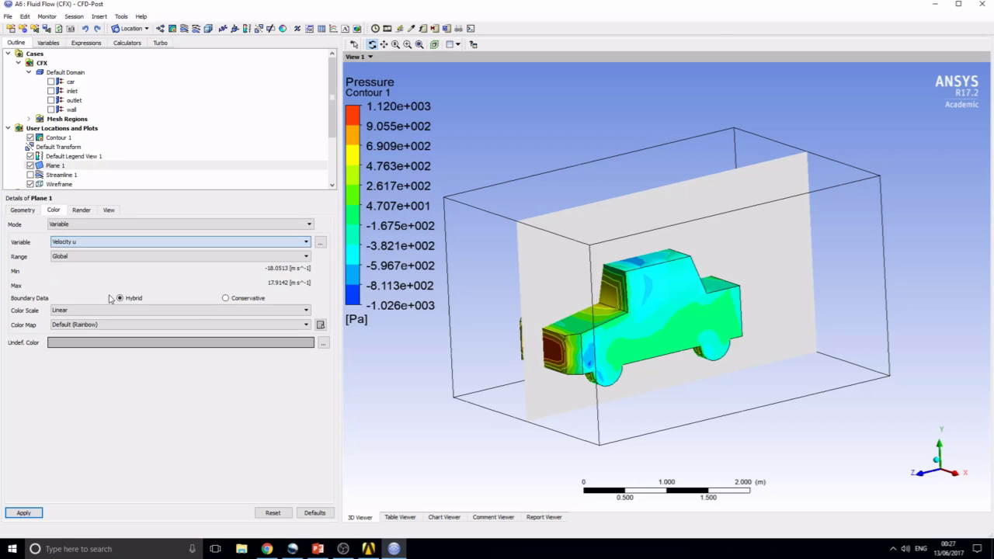
click(24, 513)
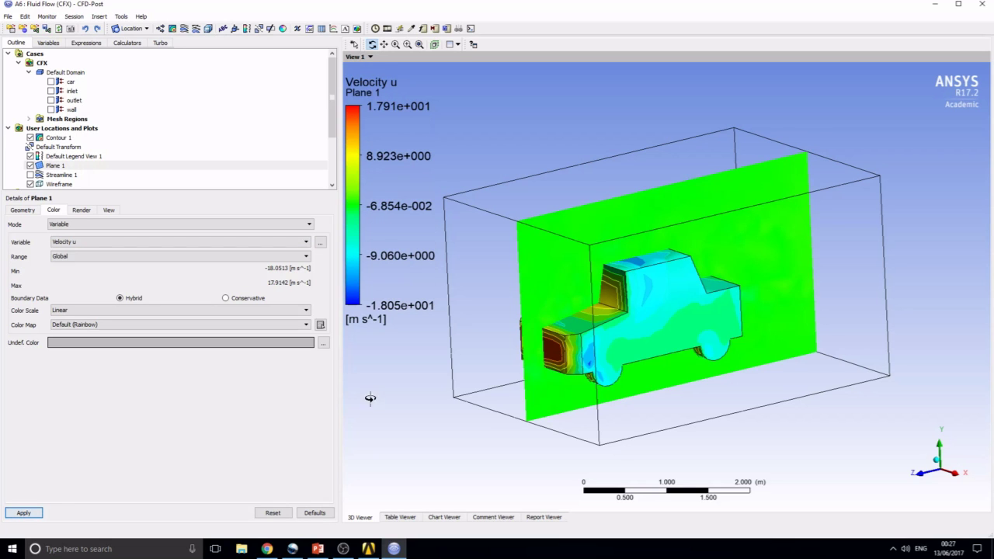
- Change Plane 1's color variable to Velocity w and inspect the plane from the car's side
click(108, 241)
click(107, 311)
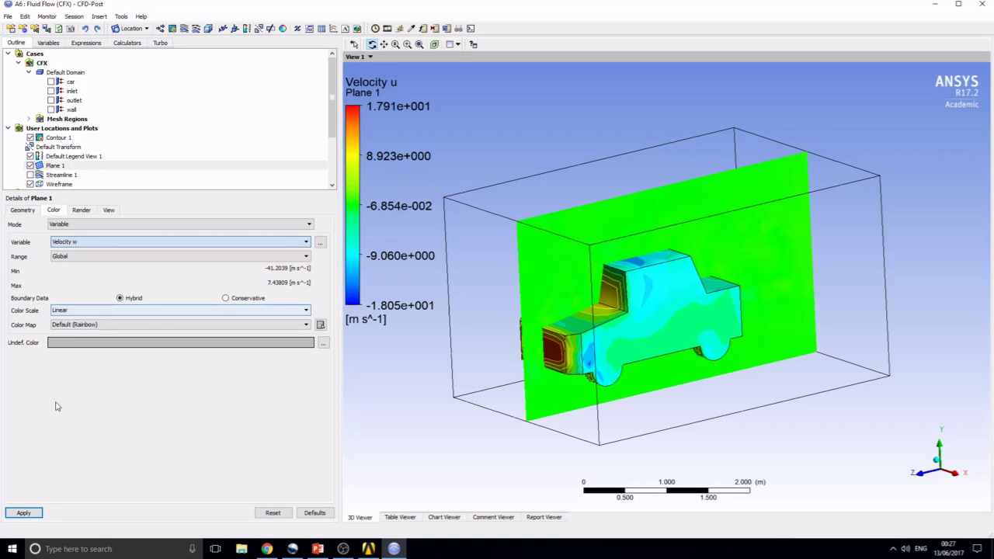
click(24, 513)
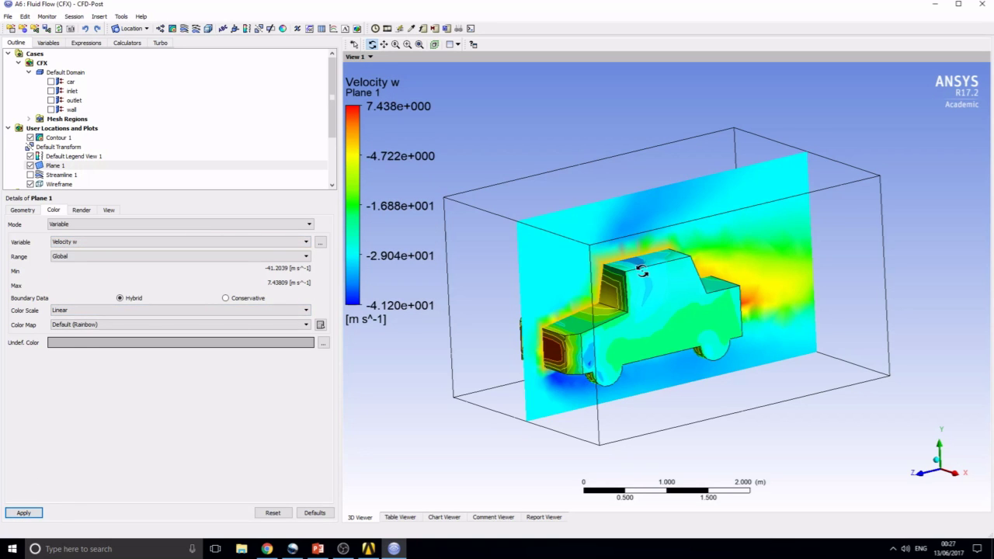
drag(673, 282, 645, 261)
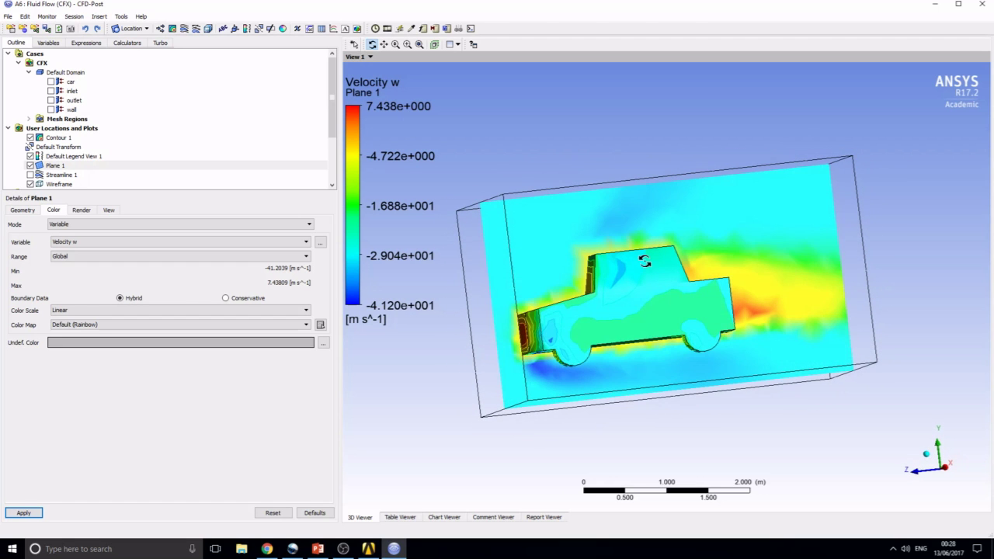
- Calculate the force on the car in the global Z direction with the Function Calculator
click(422, 28)
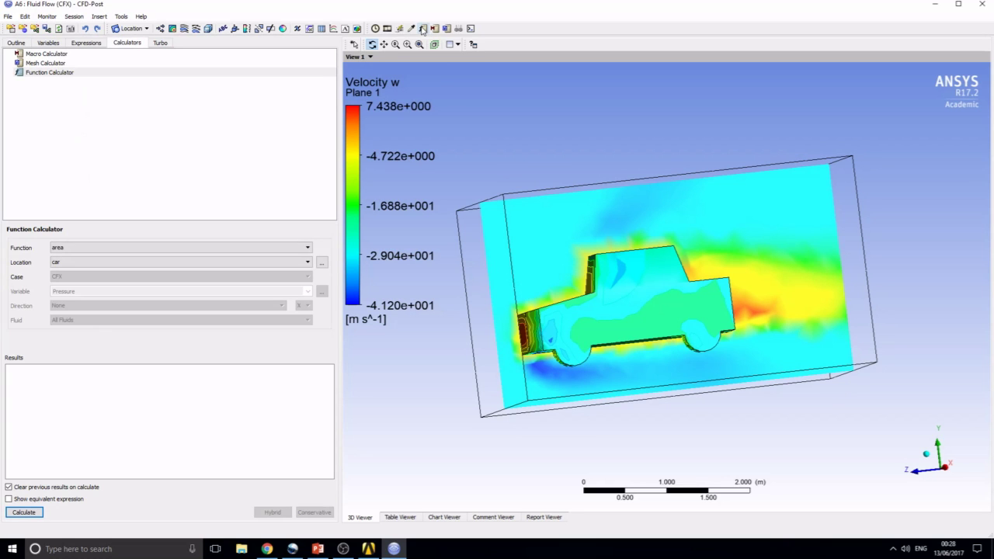
click(118, 247)
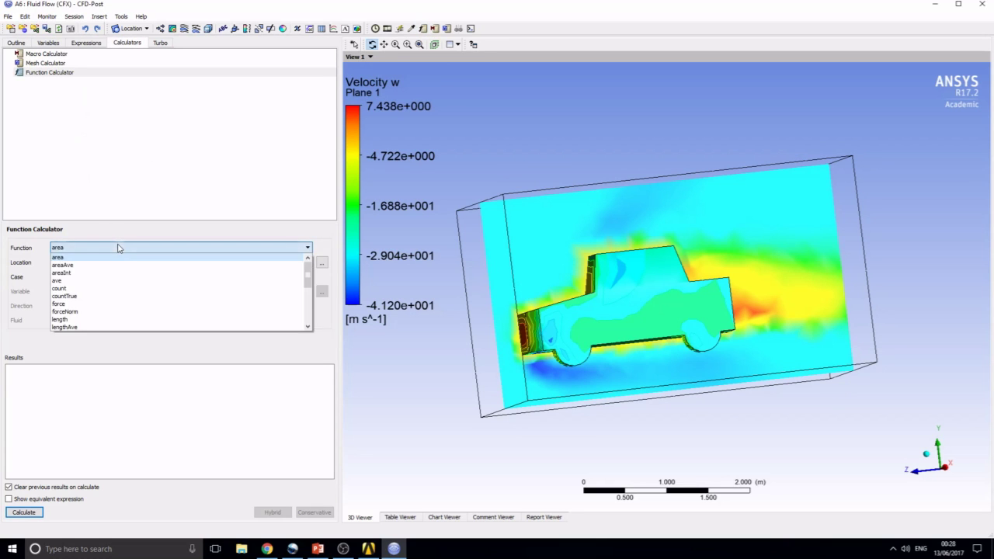
click(134, 305)
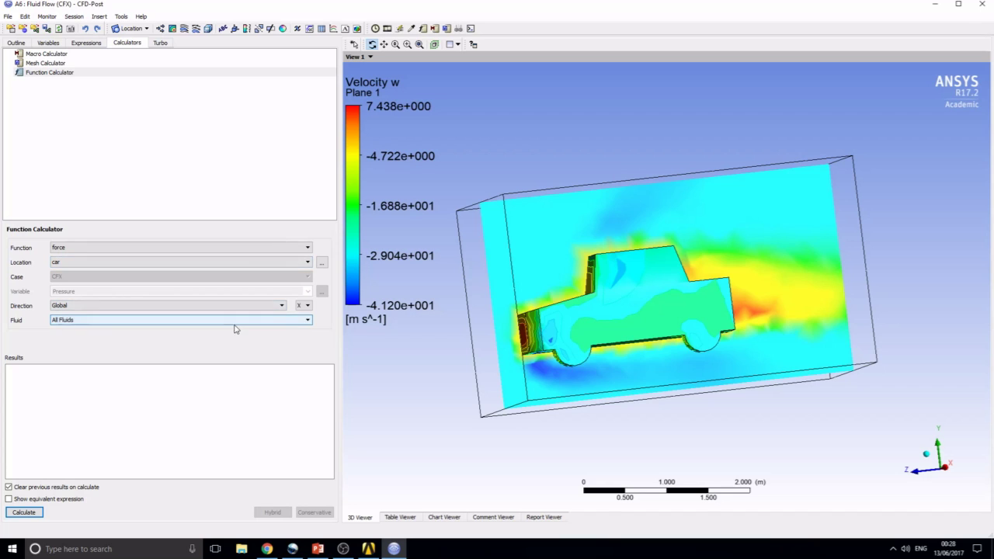
click(307, 305)
click(302, 329)
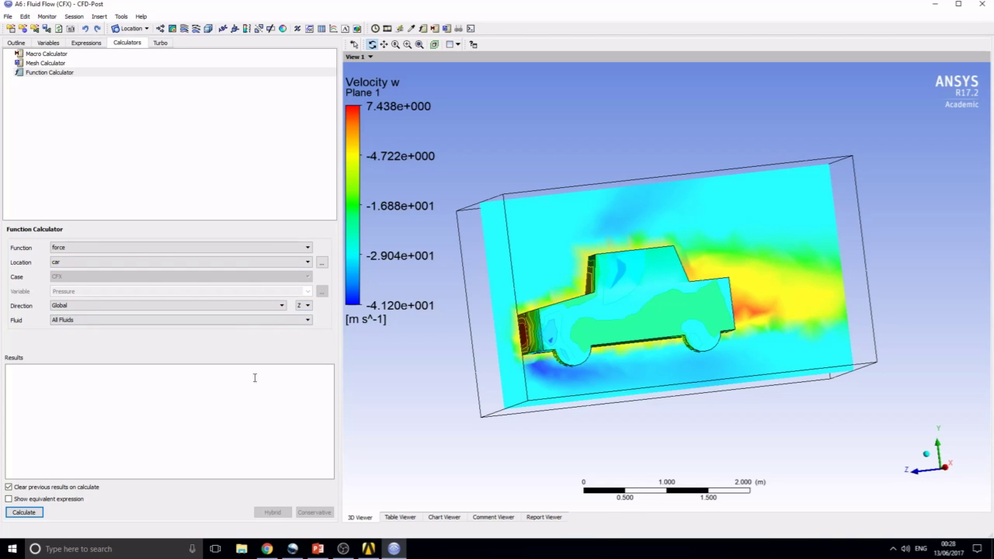
click(24, 513)
drag(12, 383, 38, 384)
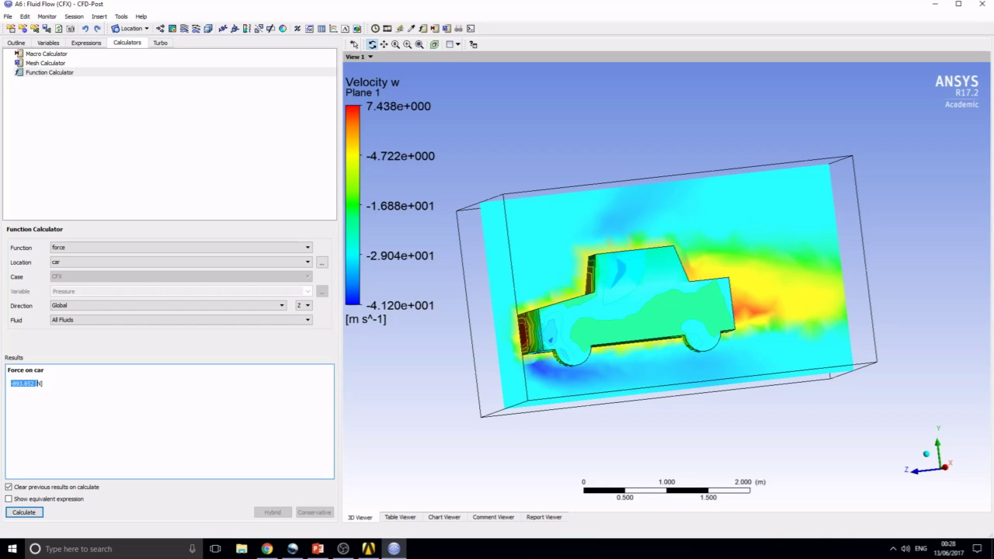
click(146, 390)
- Calculate the force on the car in the global Y direction
click(305, 306)
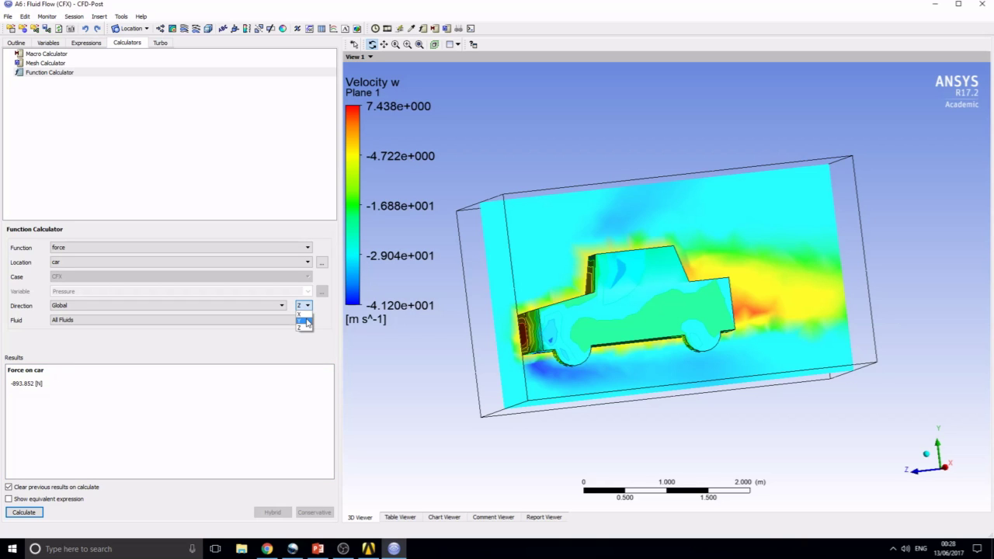
click(306, 321)
click(26, 513)
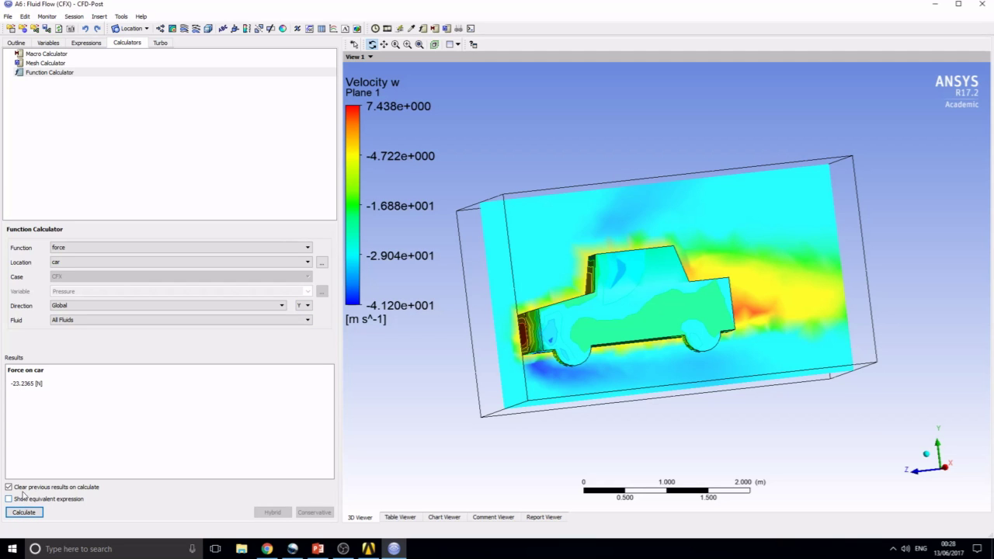
drag(12, 384, 18, 382)
click(40, 413)
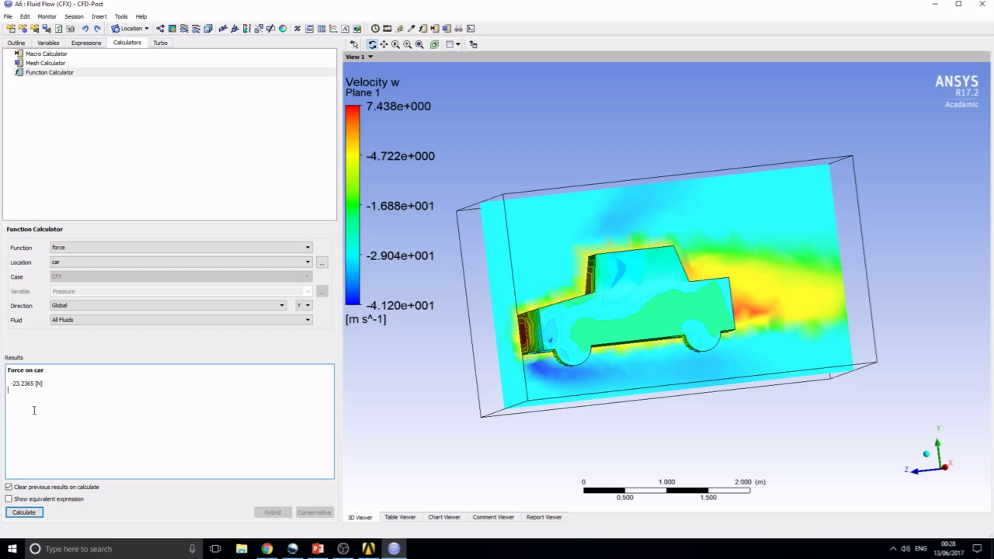
mouse_move(699, 267)
mouse_down()
mouse_move(822, 258)
mouse_move(691, 261)
mouse_move(704, 253)
mouse_move(694, 247)
mouse_move(690, 266)
mouse_up()
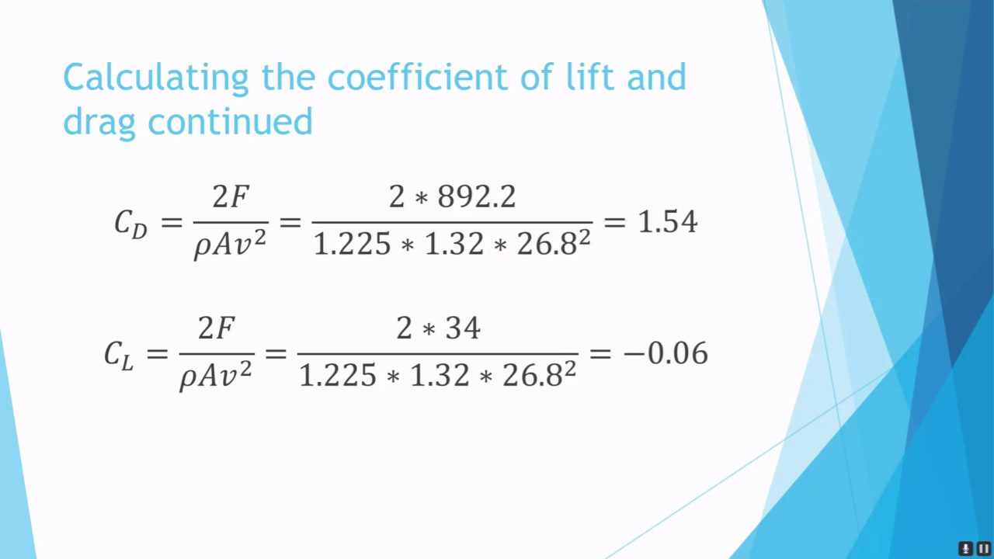
click(417, 310)
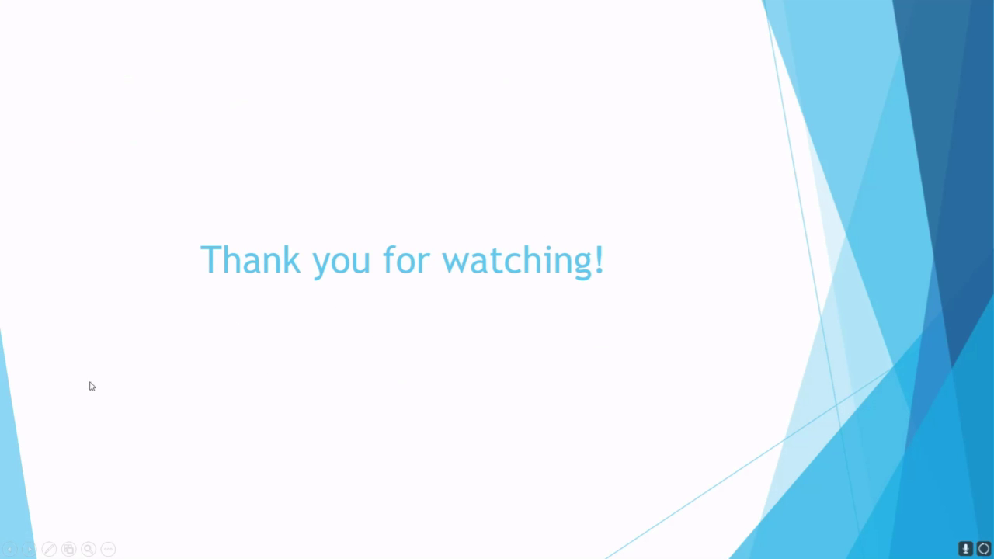